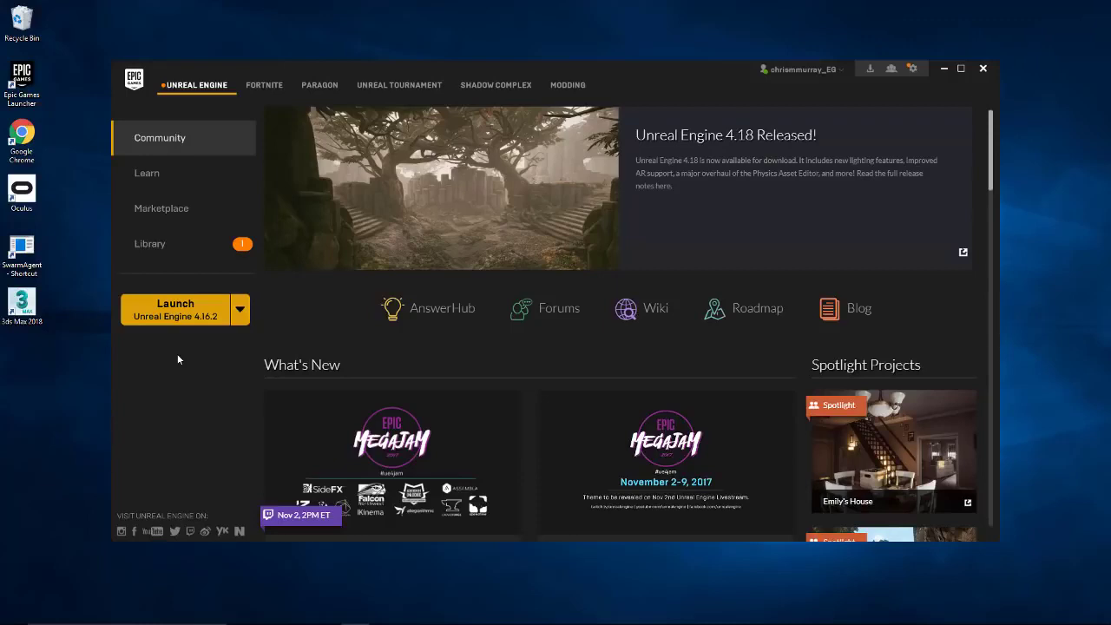
- Install the Unreal Datasmith plugin from the library vault to the 4.17 engine slot
{"action": "left_click", "coordinate": [151, 246]}
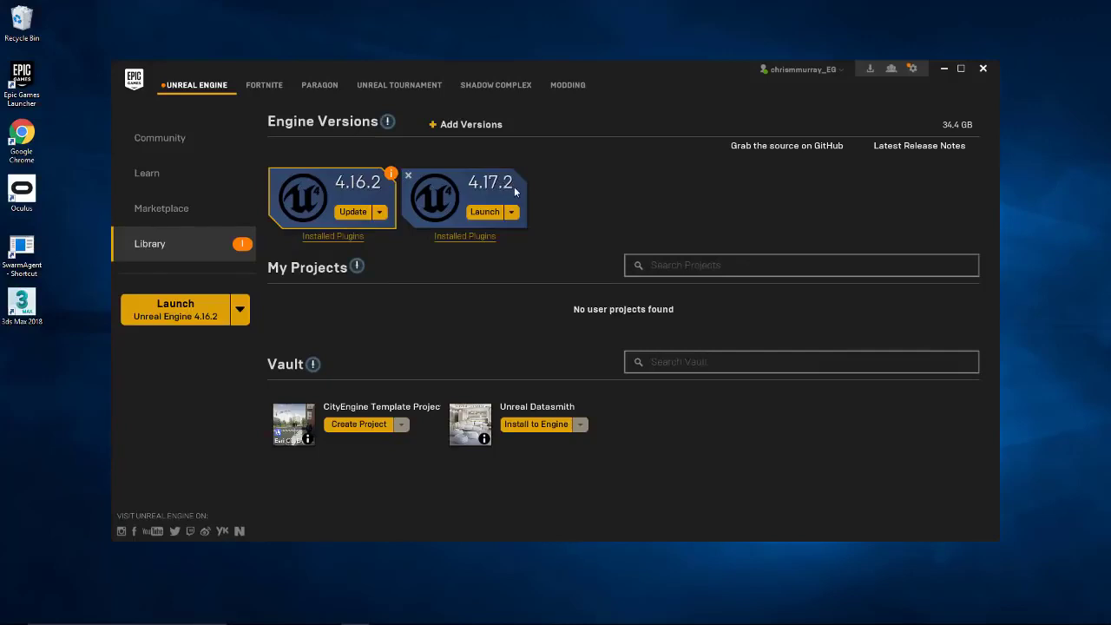
{"action": "left_click", "coordinate": [531, 427]}
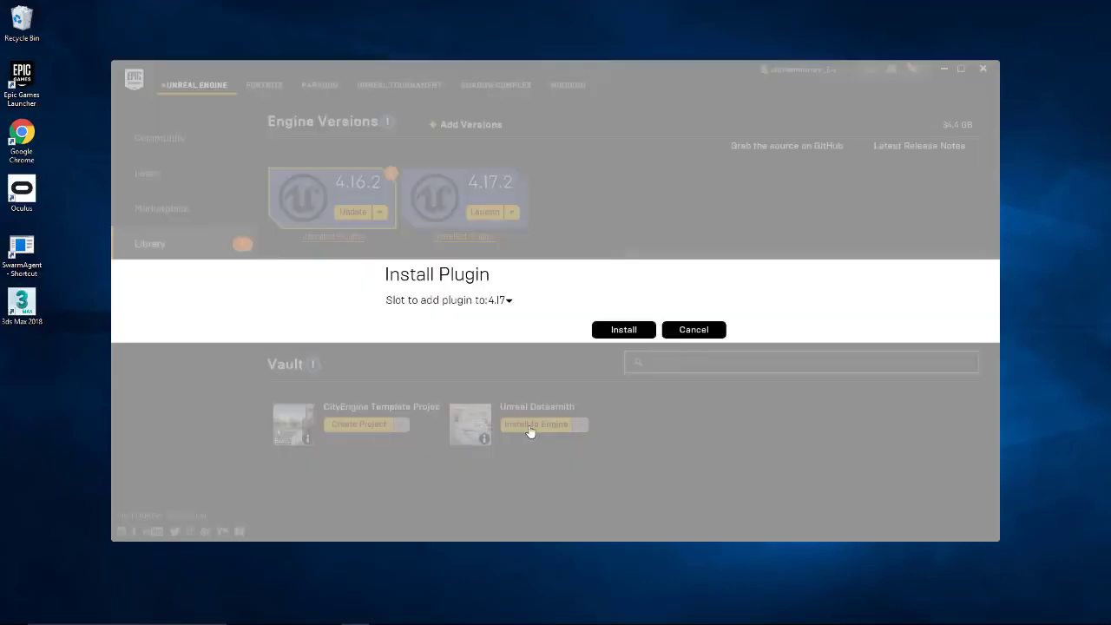
{"action": "left_click", "coordinate": [615, 330]}
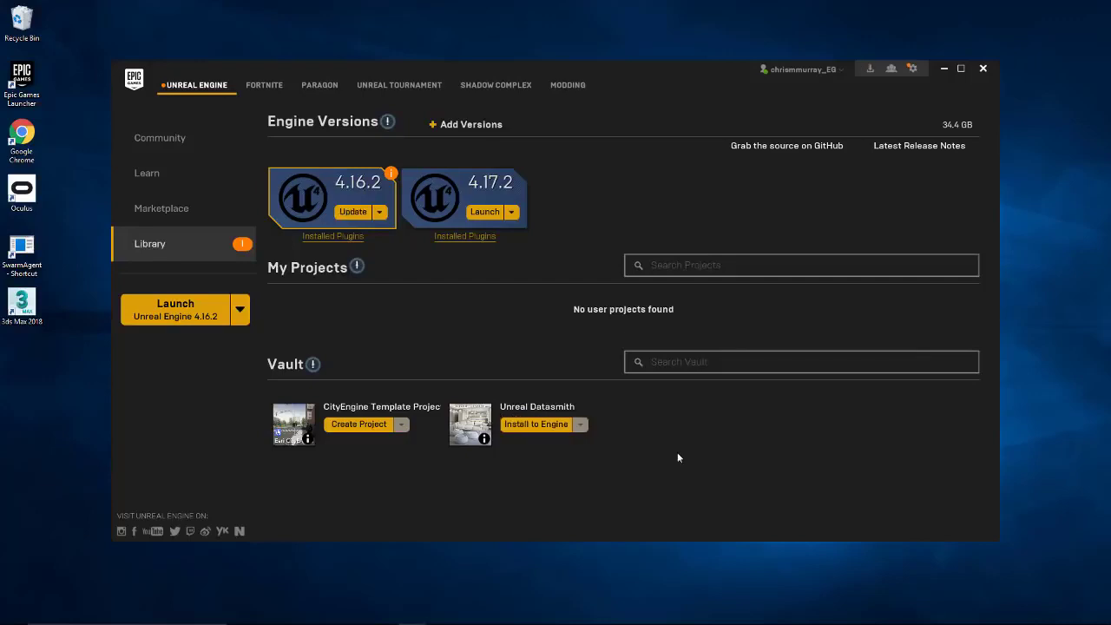
- Launch Unreal Engine 4.17.2 and allow it access through Windows Firewall
{"action": "left_click", "coordinate": [240, 316]}
{"action": "left_click", "coordinate": [173, 332]}
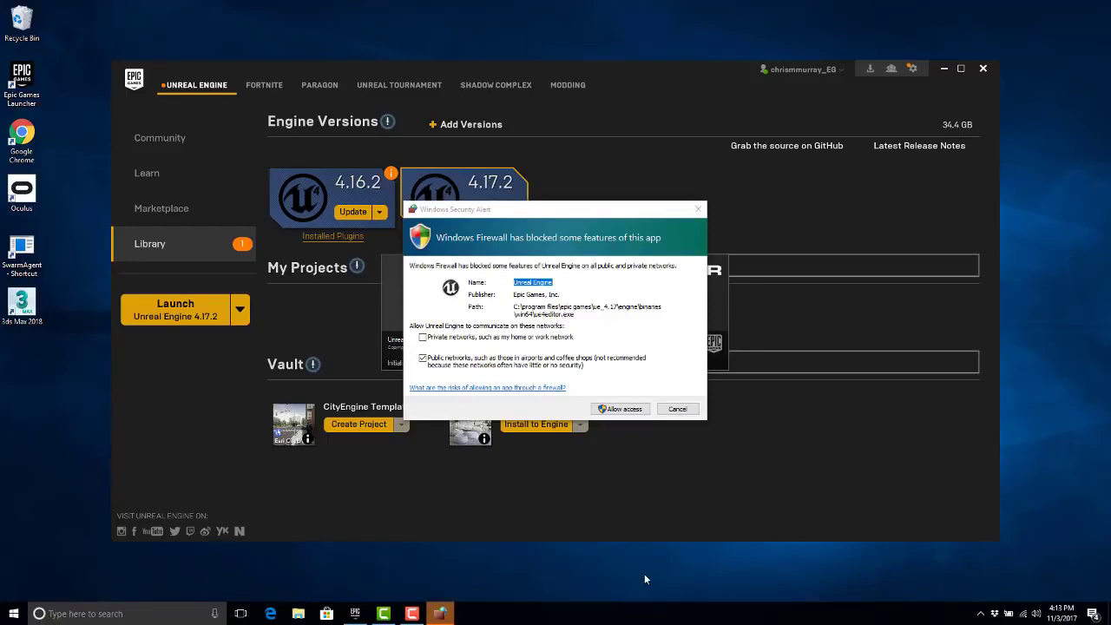
{"action": "left_click", "coordinate": [622, 408]}
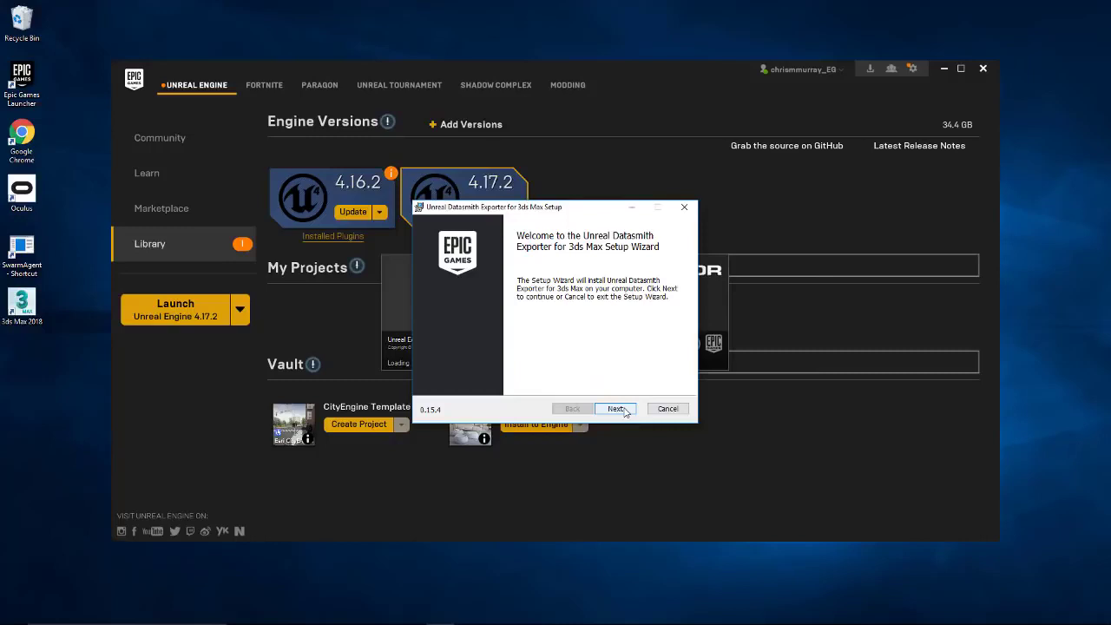
- Install the Unreal Datasmith Exporter for Autodesk 3ds Max 2018 and create the Blank Blueprint project MyProject with Starter Content
{"action": "left_click", "coordinate": [623, 410]}
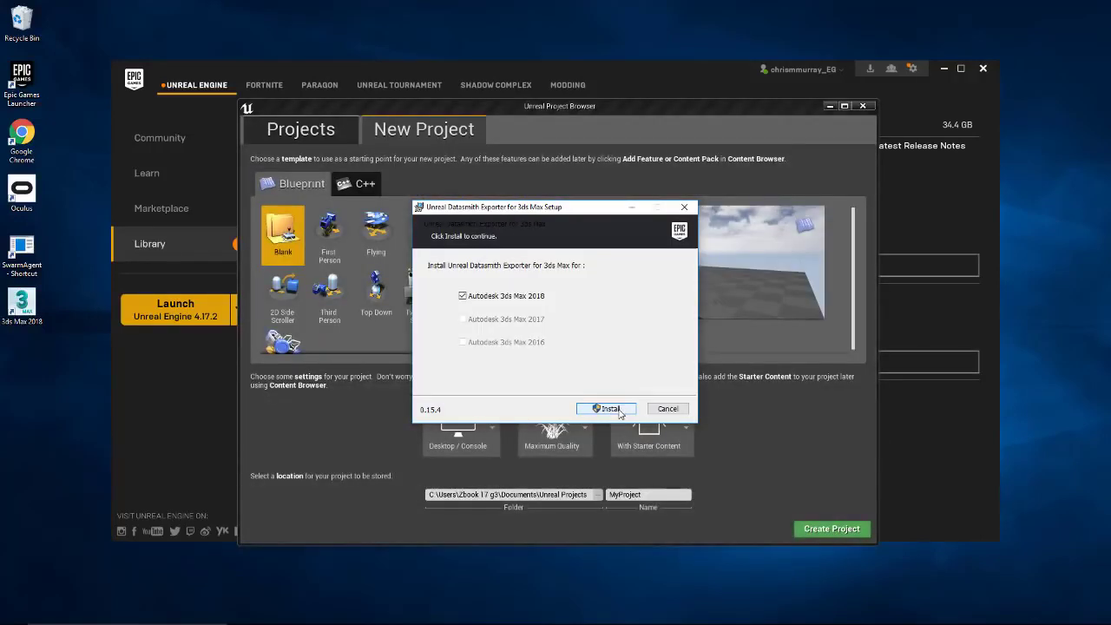
{"action": "left_click", "coordinate": [611, 409]}
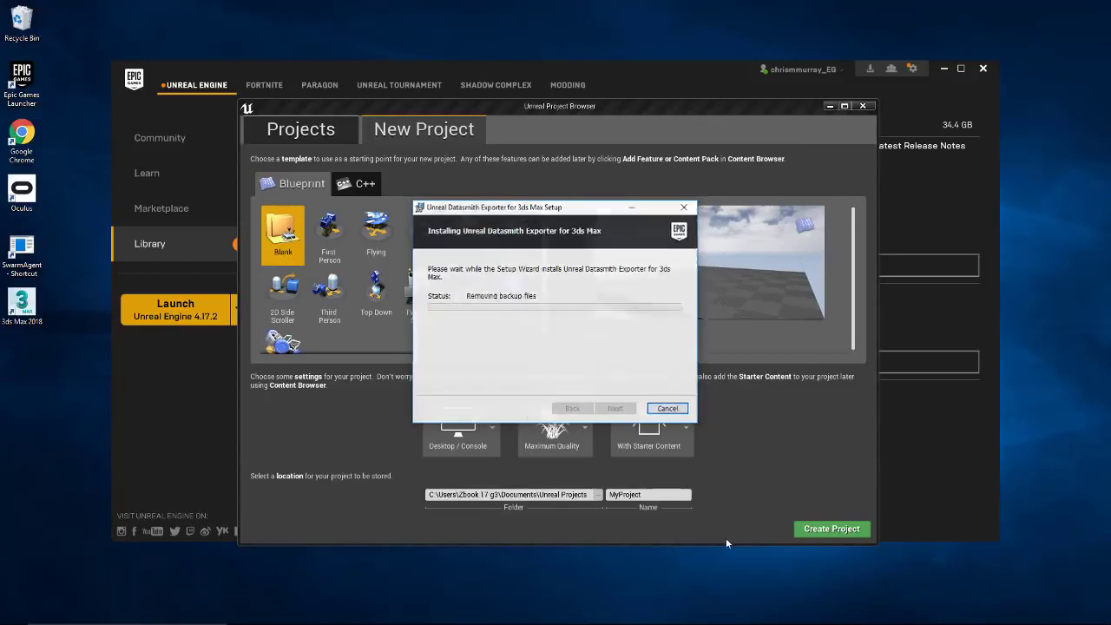
{"action": "left_click", "coordinate": [822, 529]}
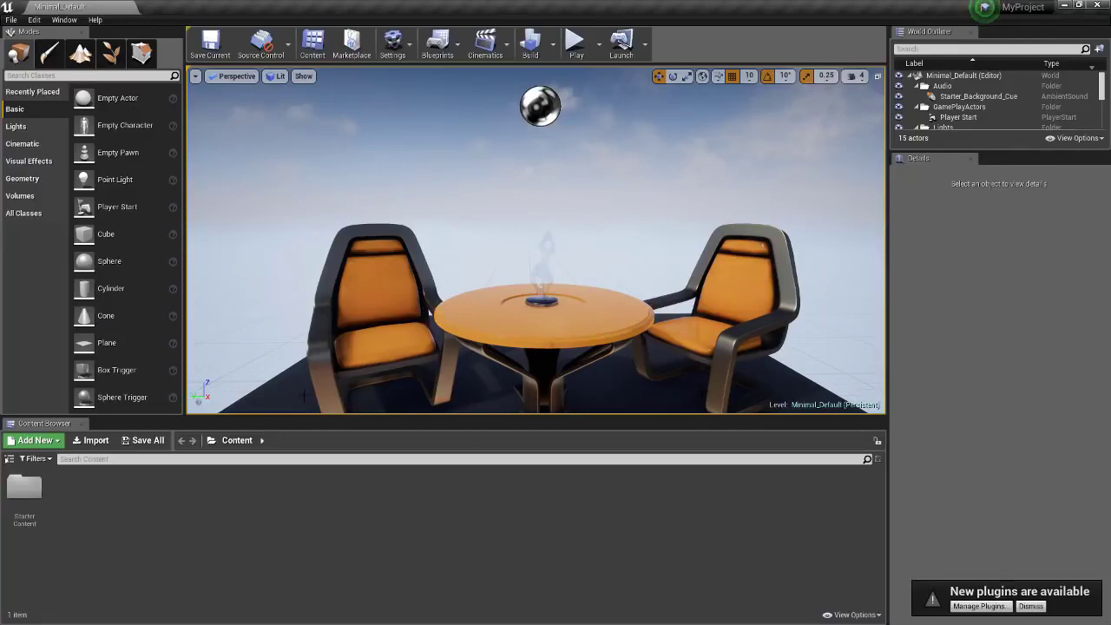
- Check the content import file types for the Unreal Datasmith (*.udatasmith) format, leaving without importing anything
{"action": "left_click", "coordinate": [98, 445]}
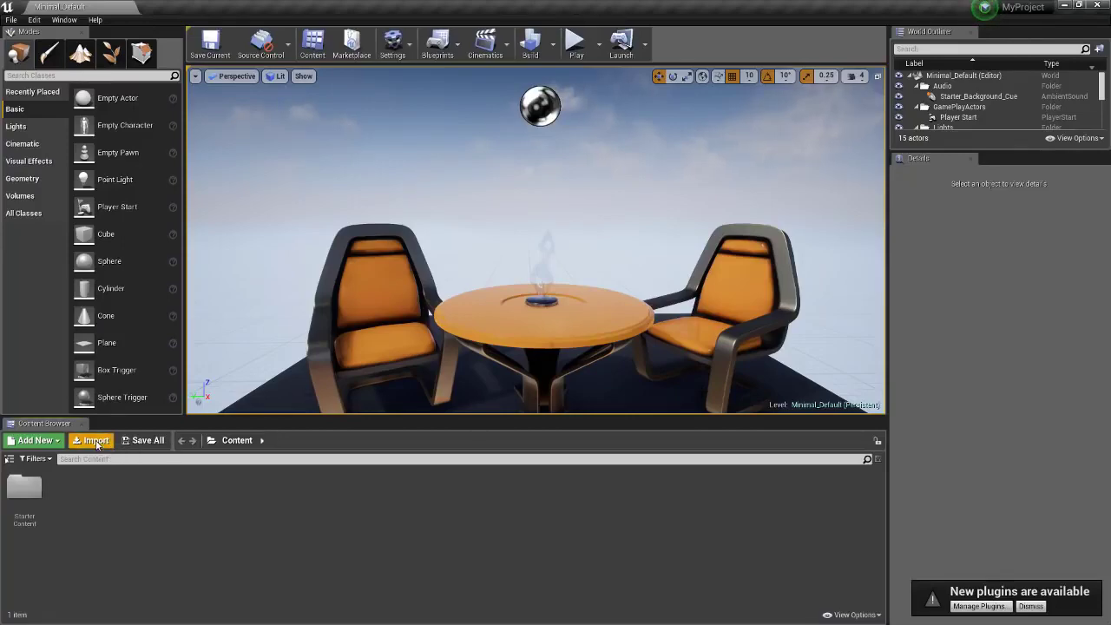
{"action": "left_click", "coordinate": [476, 275]}
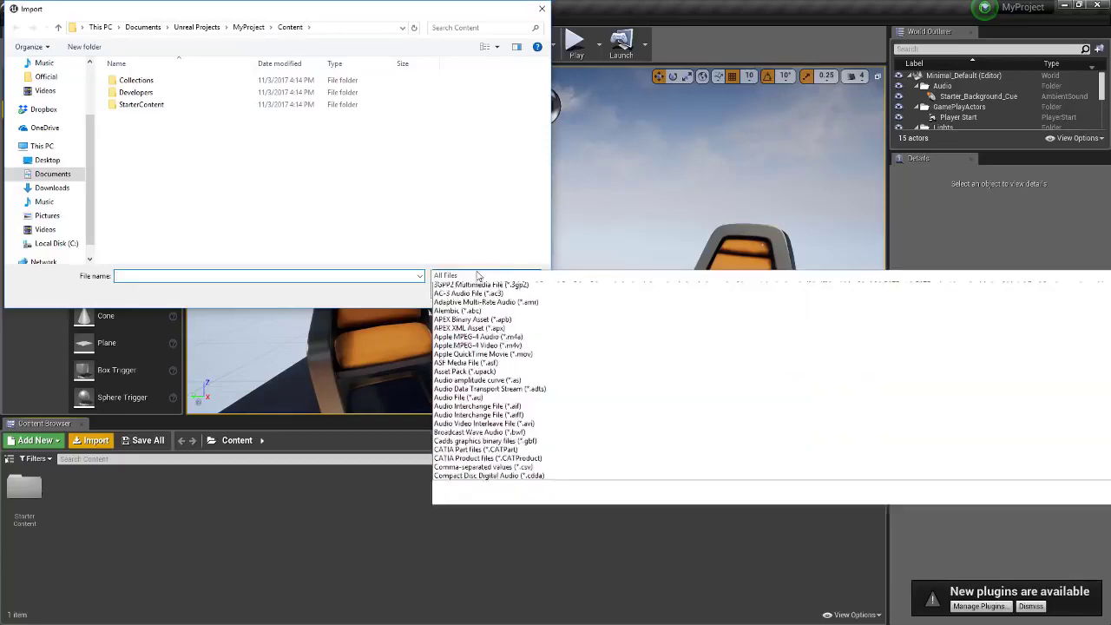
{"action": "scroll", "coordinate": [501, 387], "scroll_direction": "down", "scroll_amount": 8}
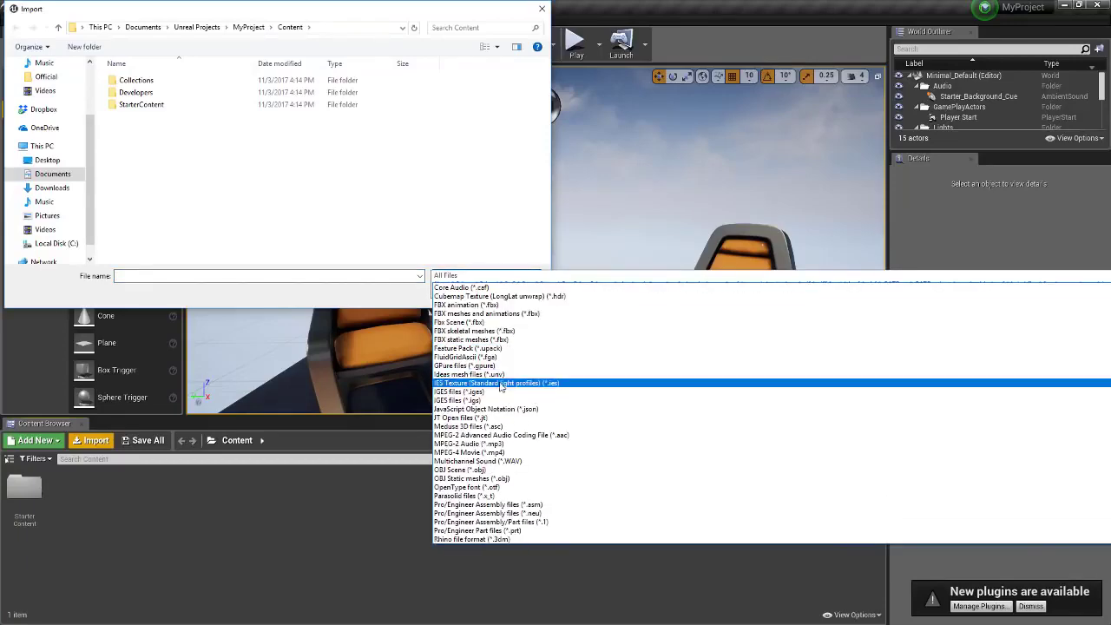
{"action": "scroll", "coordinate": [501, 387], "scroll_direction": "down", "scroll_amount": 9}
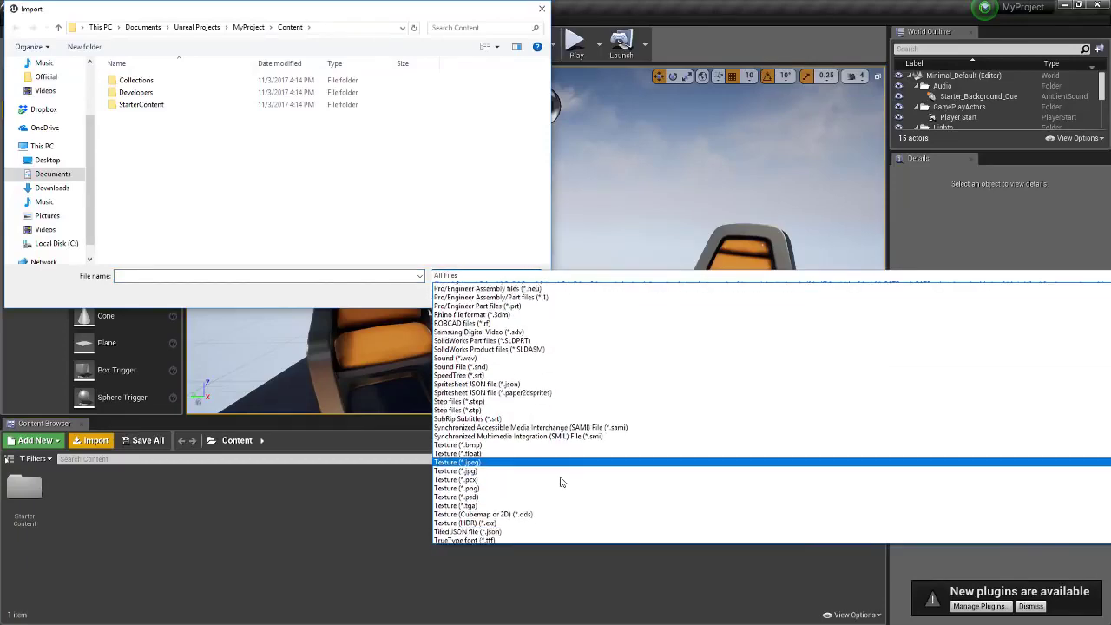
{"action": "scroll", "coordinate": [561, 482], "scroll_direction": "down", "scroll_amount": 3}
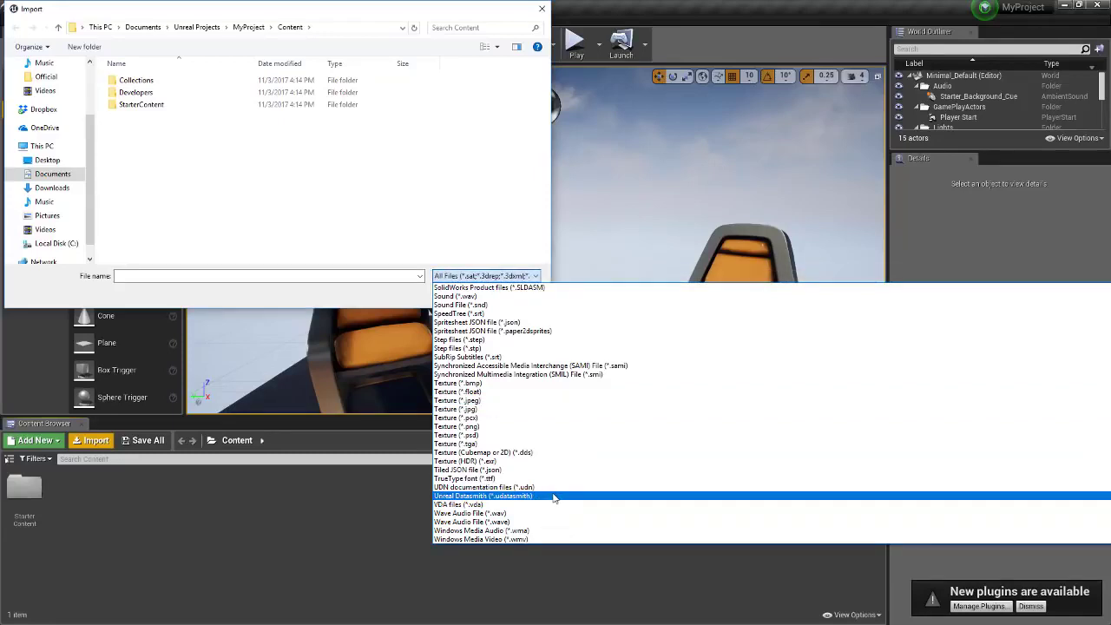
{"action": "left_click", "coordinate": [344, 515]}
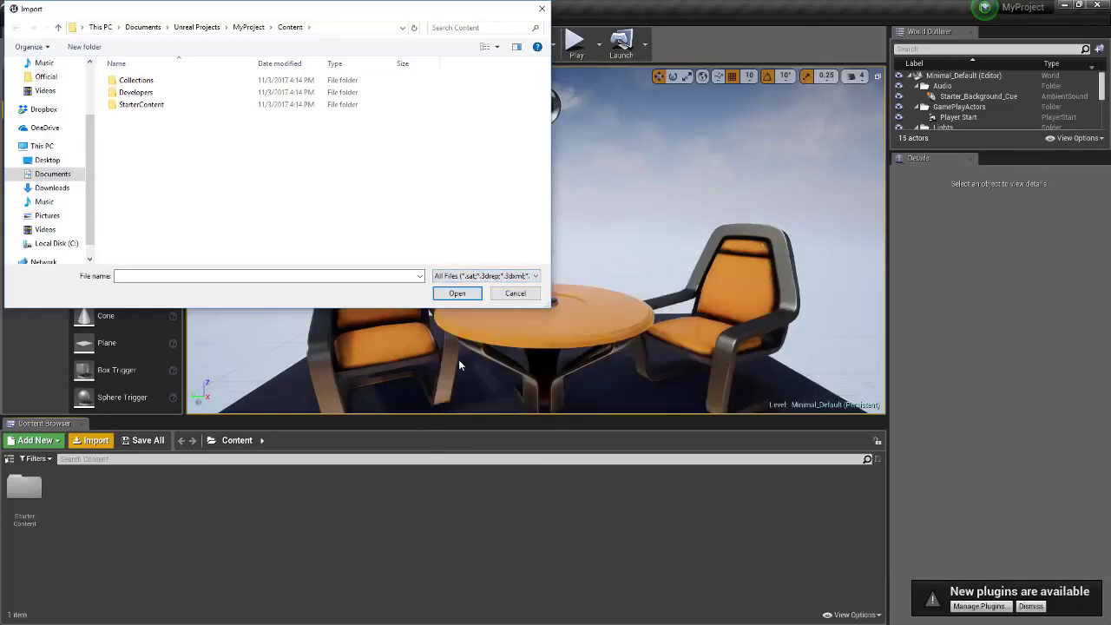
{"action": "left_click", "coordinate": [513, 294]}
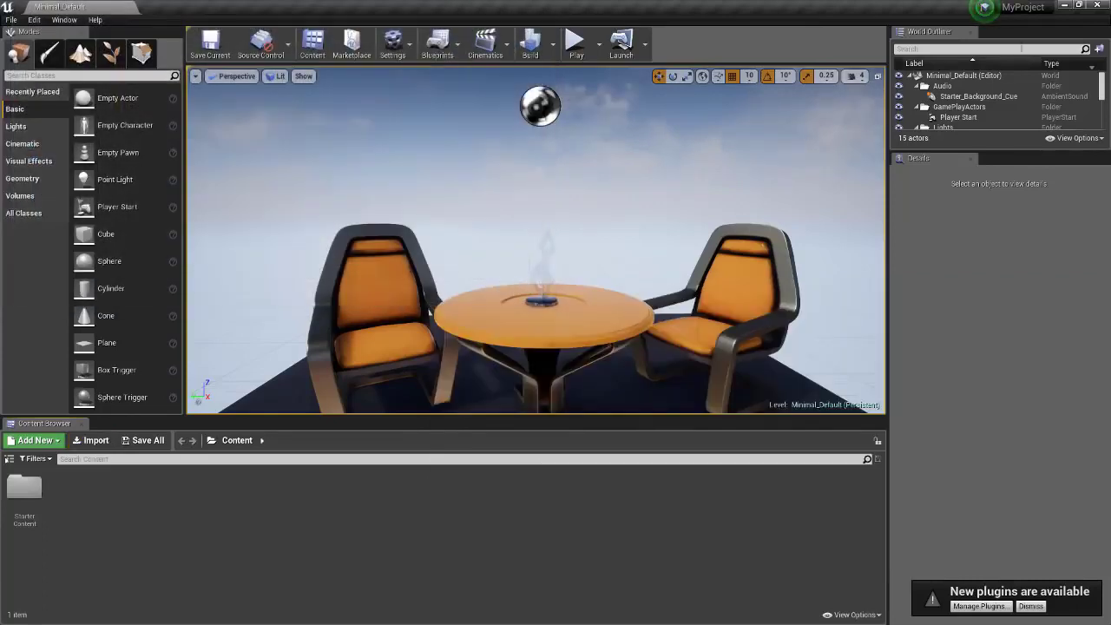
- Minimize the Unreal Editor and the Epic Games Launcher and start 3ds Max 2018
{"action": "left_click", "coordinate": [1064, 7]}
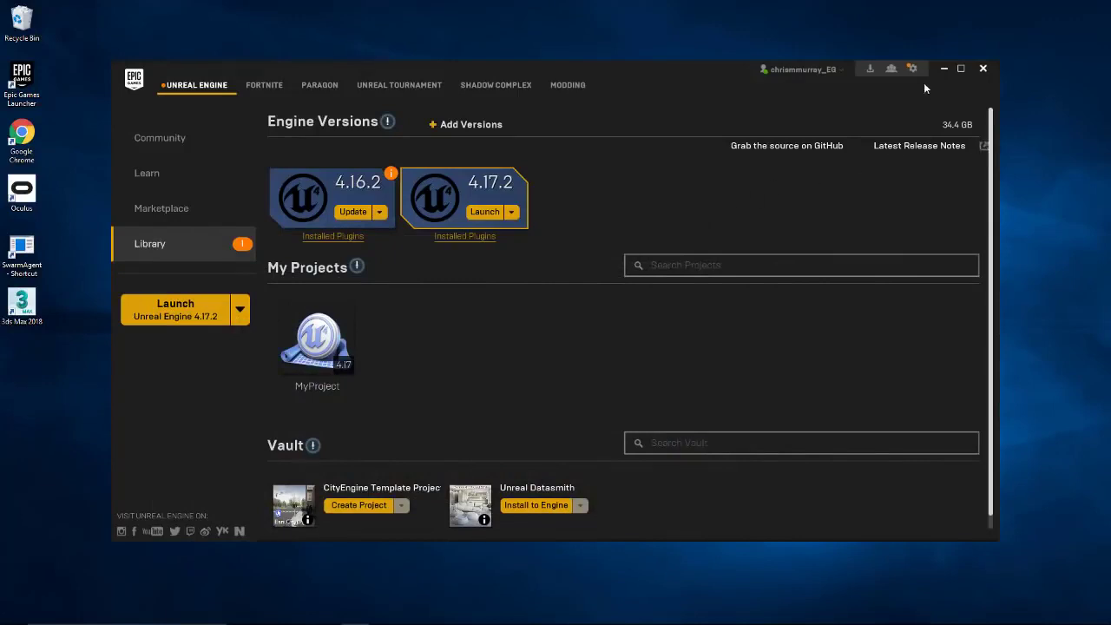
{"action": "left_click", "coordinate": [944, 68]}
{"action": "double_click", "coordinate": [22, 304]}
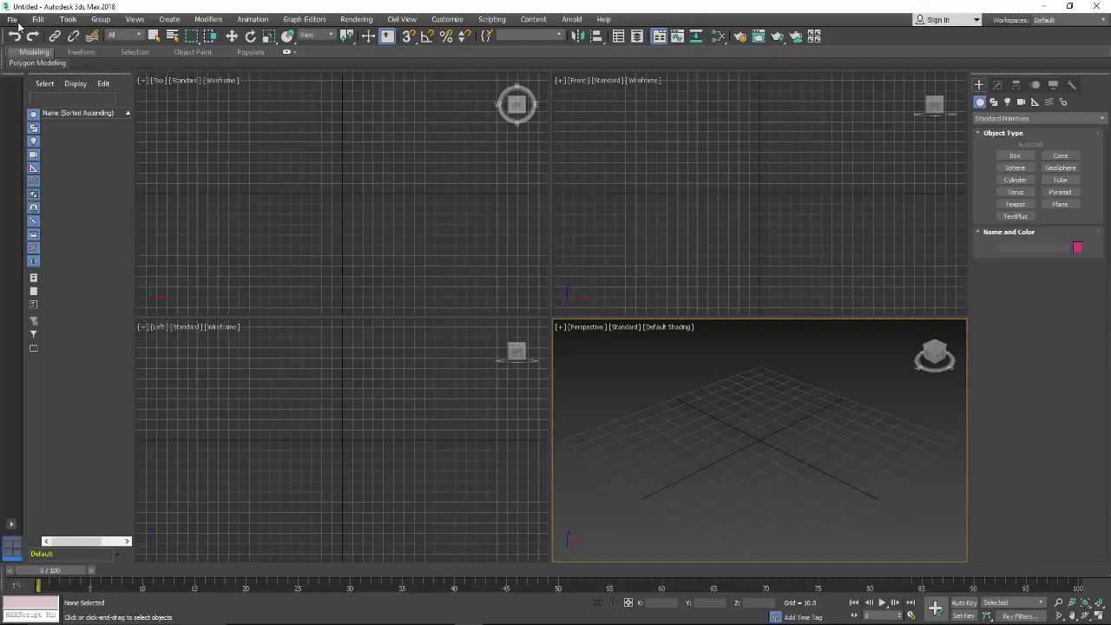
- Check that the export file types offer Unreal Datasmith (*.UDATASMITH), cancel the export and minimize 3ds Max
{"action": "left_click", "coordinate": [13, 19]}
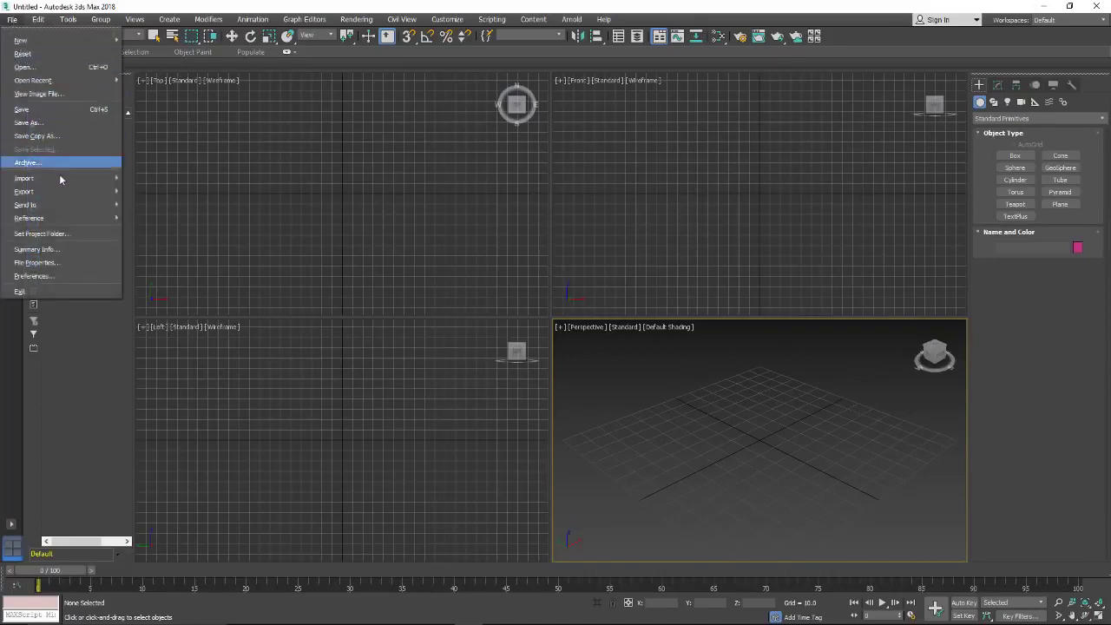
{"action": "mouse_move", "coordinate": [58, 189]}
{"action": "left_click", "coordinate": [150, 201]}
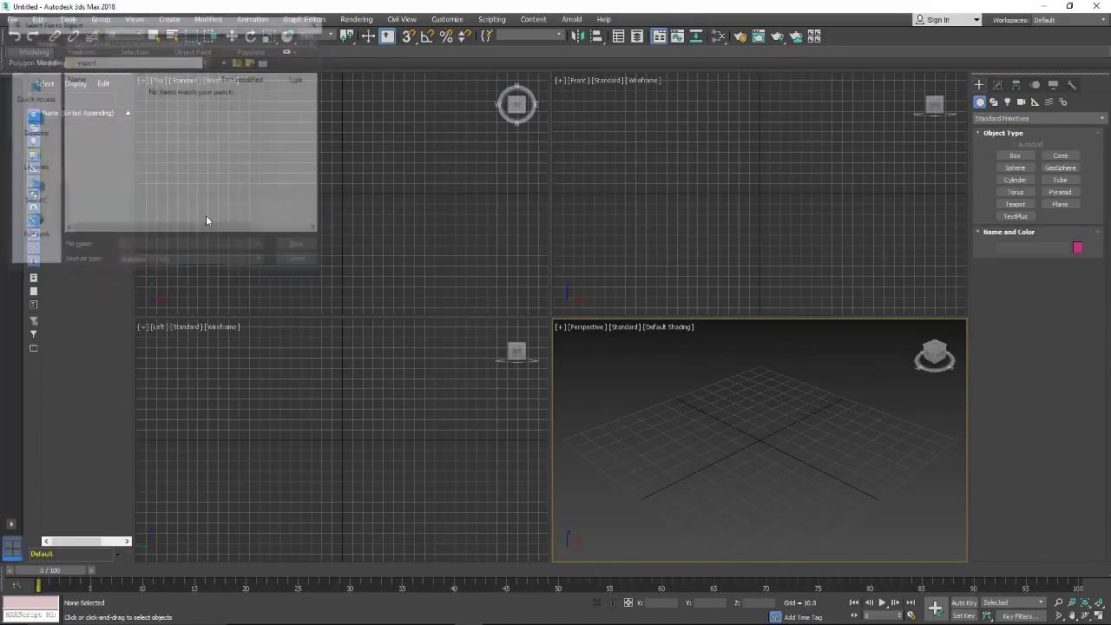
{"action": "left_click", "coordinate": [245, 257]}
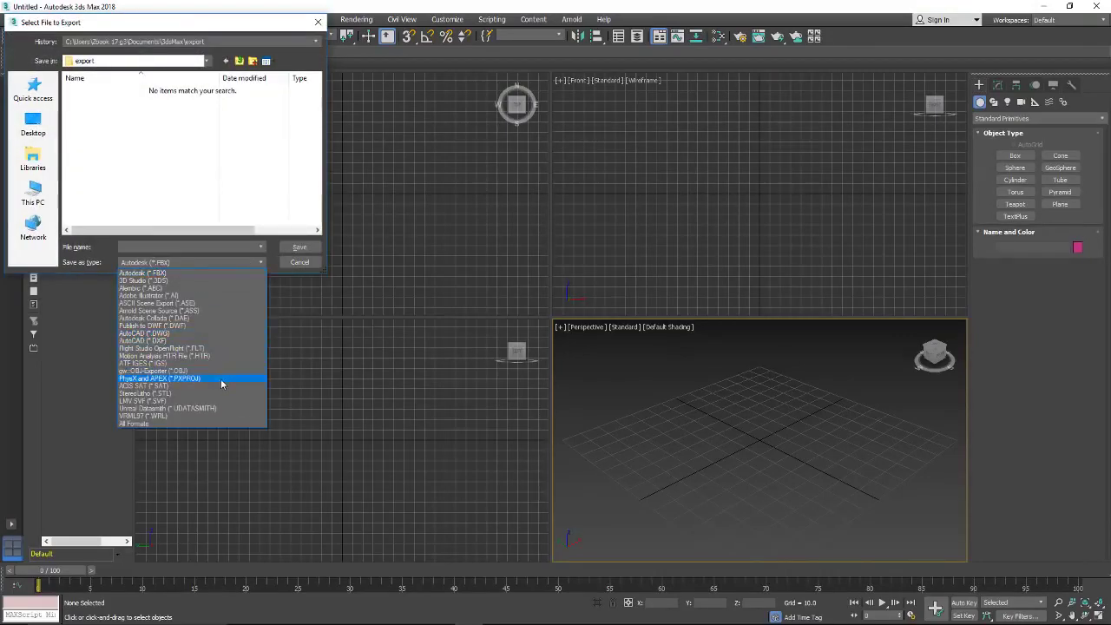
{"action": "left_click", "coordinate": [235, 408]}
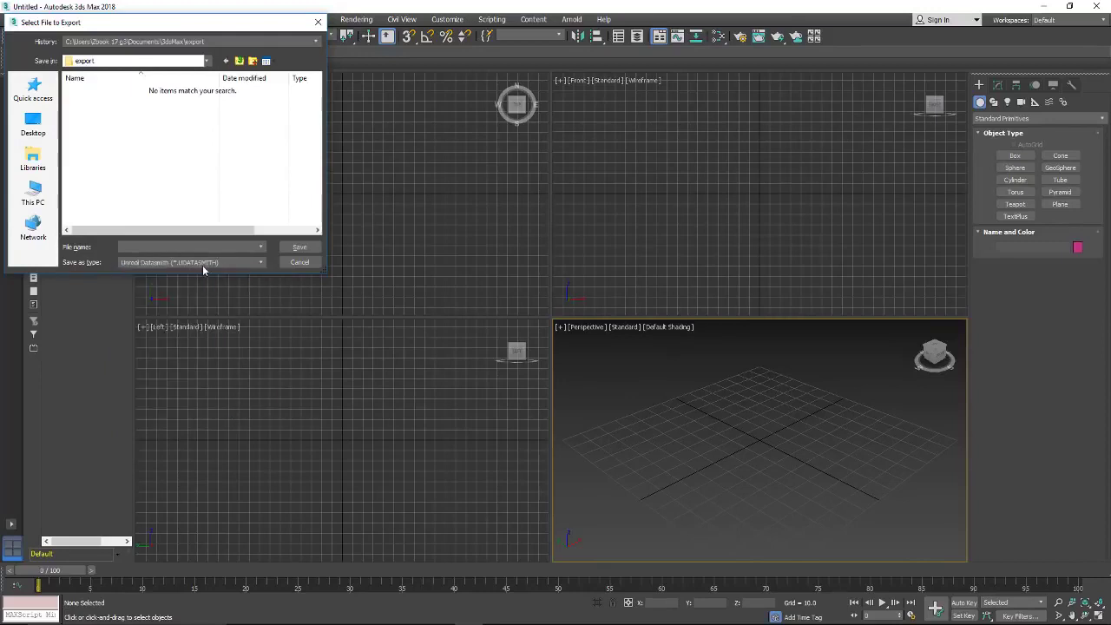
{"action": "left_click", "coordinate": [300, 262]}
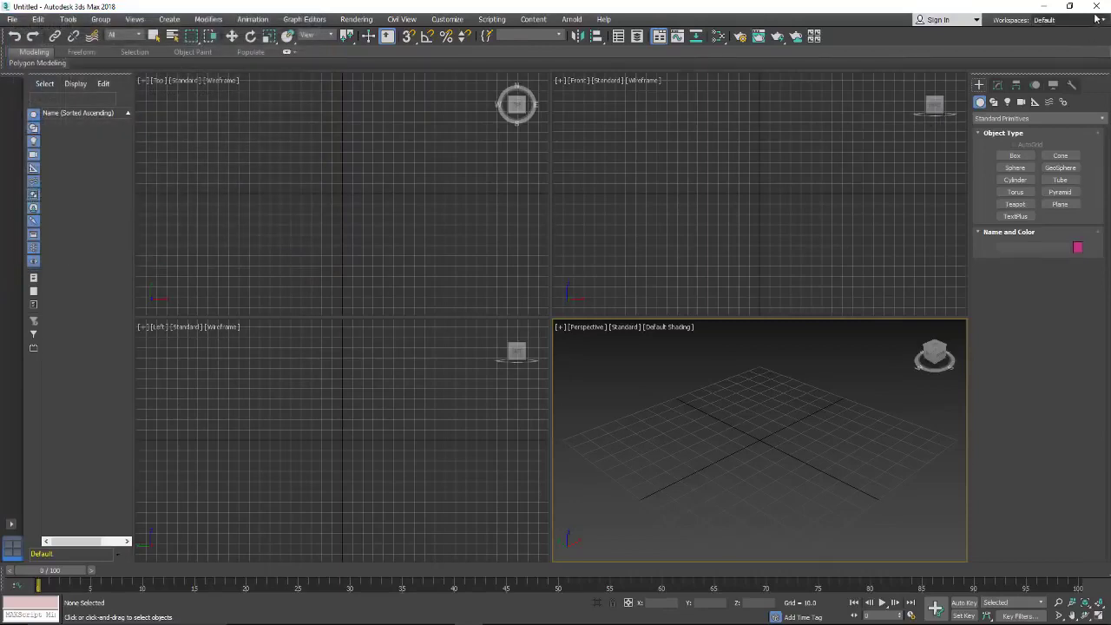
{"action": "left_click", "coordinate": [1046, 7]}
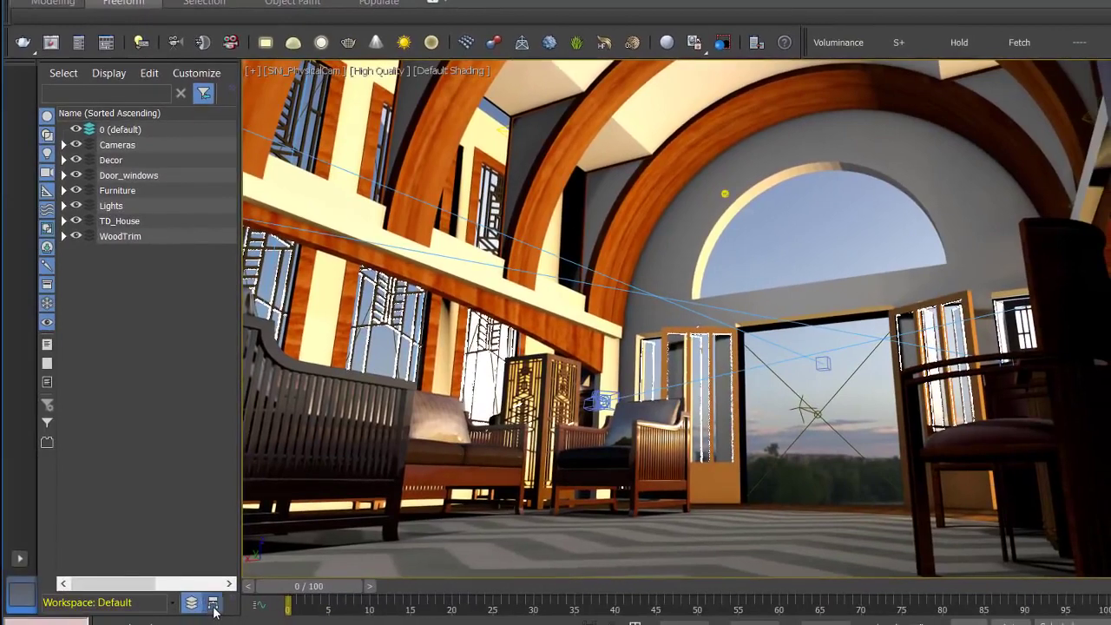
- Examine the full list of scene objects in the Scene Explorer and return to sorting by layer
{"action": "left_click", "coordinate": [213, 607]}
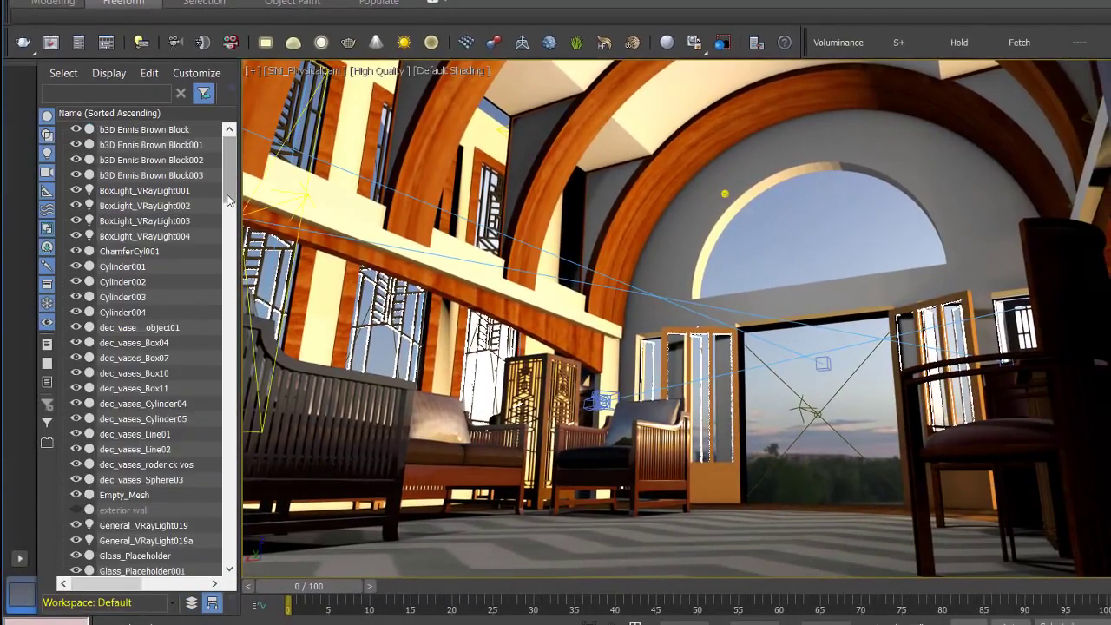
{"action": "left_click_drag", "start_coordinate": [228, 172], "coordinate": [194, 323]}
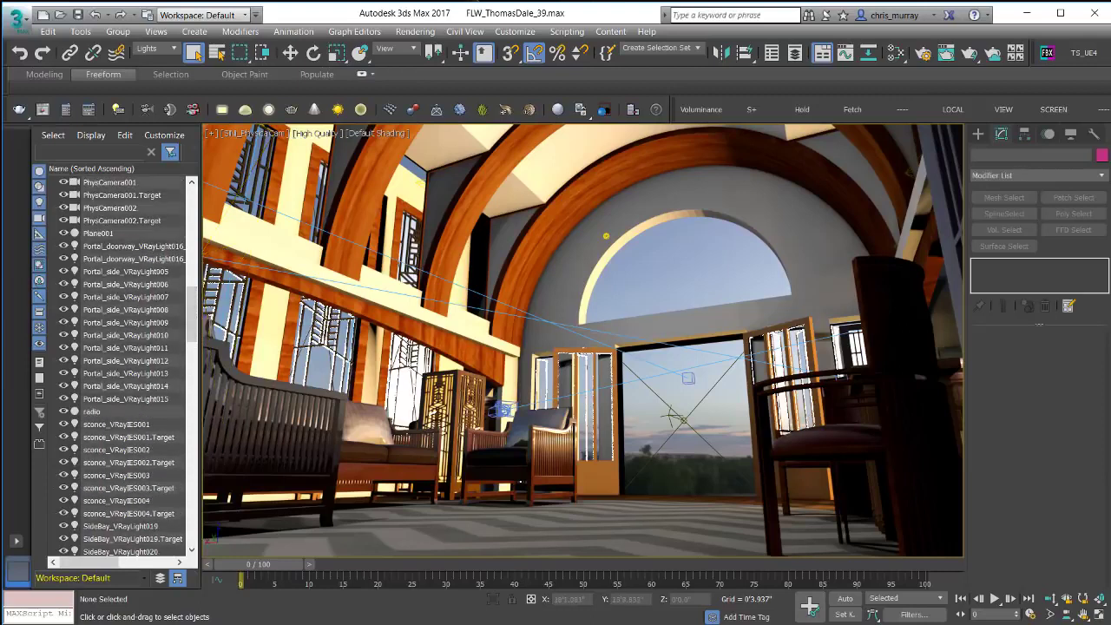
{"action": "left_click", "coordinate": [160, 579]}
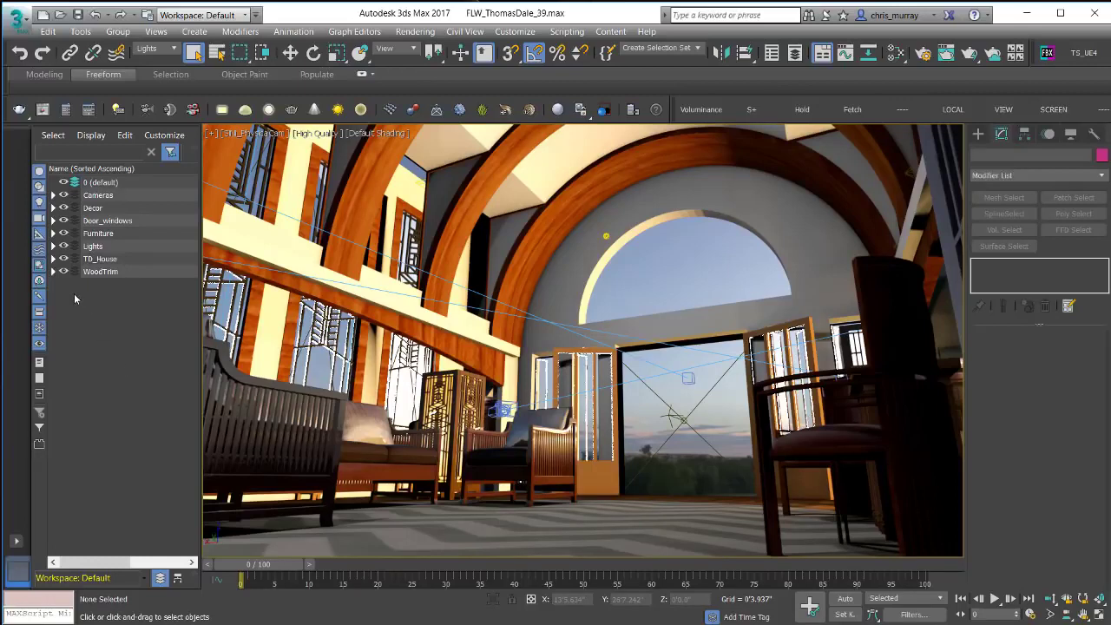
- Hide the Lights, Cameras, Decor and Furniture layers in the scene
{"action": "left_click", "coordinate": [64, 246]}
{"action": "left_click", "coordinate": [63, 195]}
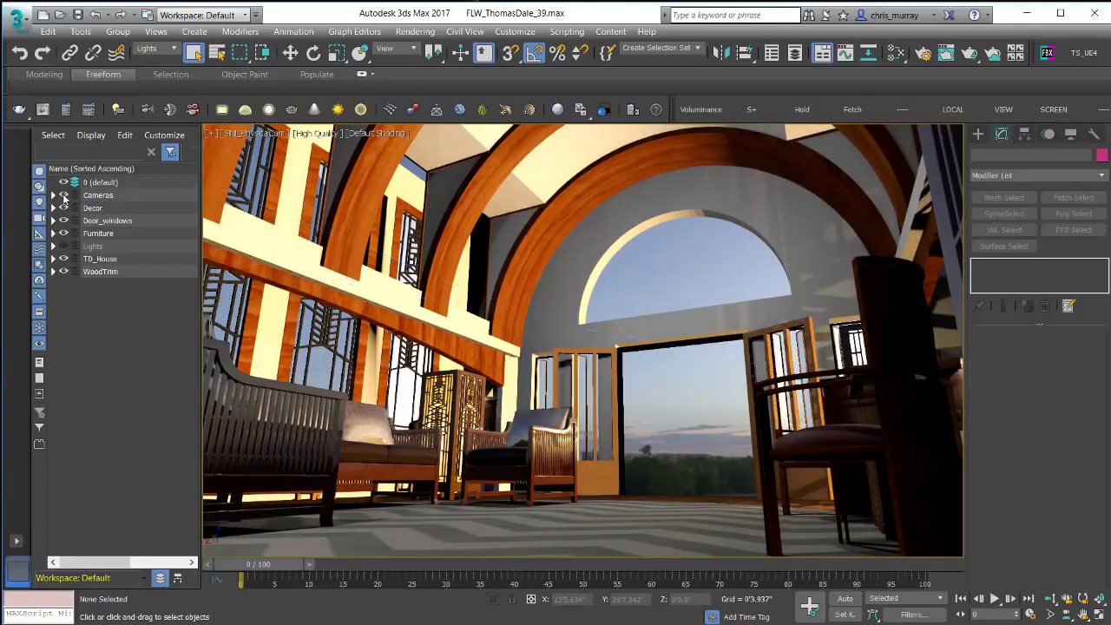
{"action": "left_click", "coordinate": [63, 208]}
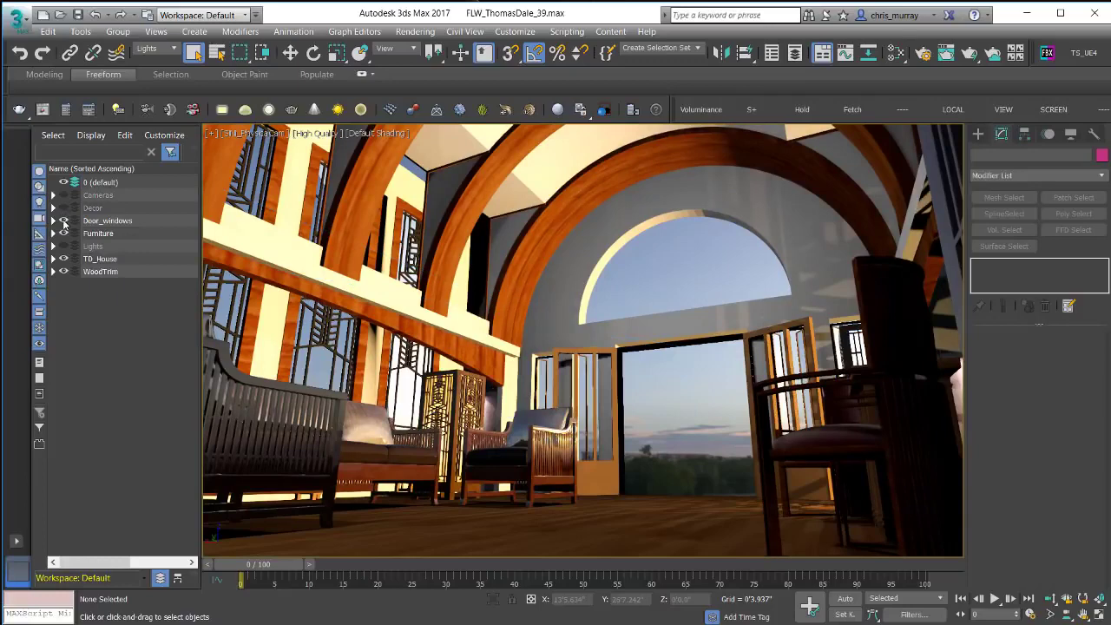
{"action": "left_click", "coordinate": [64, 234]}
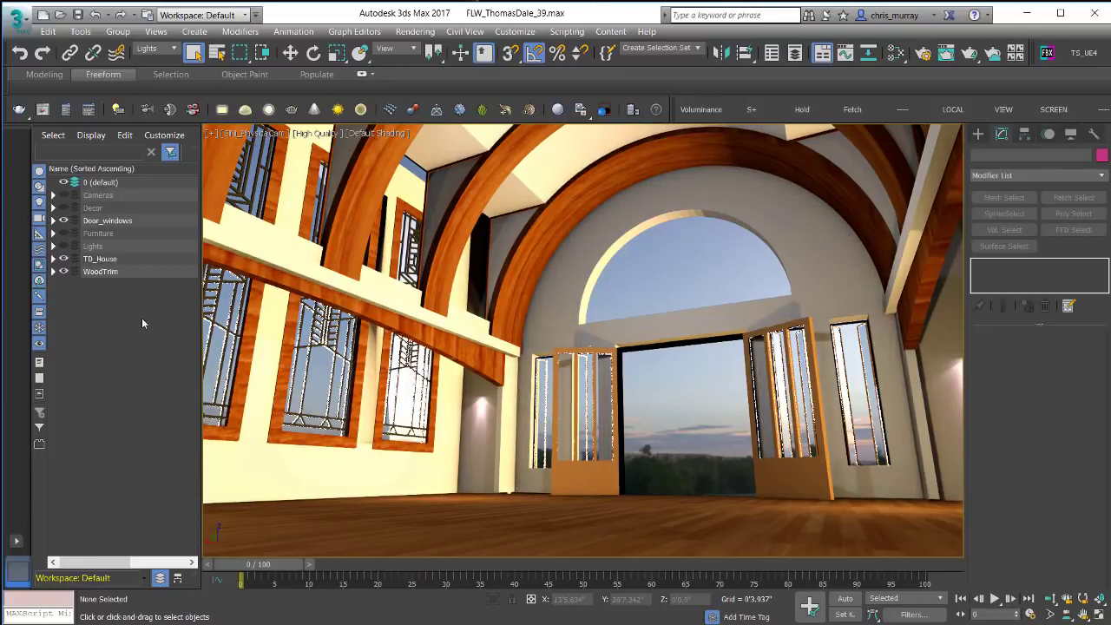
- Start exporting the scene to the exports folder as an Unreal Datasmith file named v39_space_nolights
{"action": "left_click", "coordinate": [23, 25]}
{"action": "left_click", "coordinate": [33, 248]}
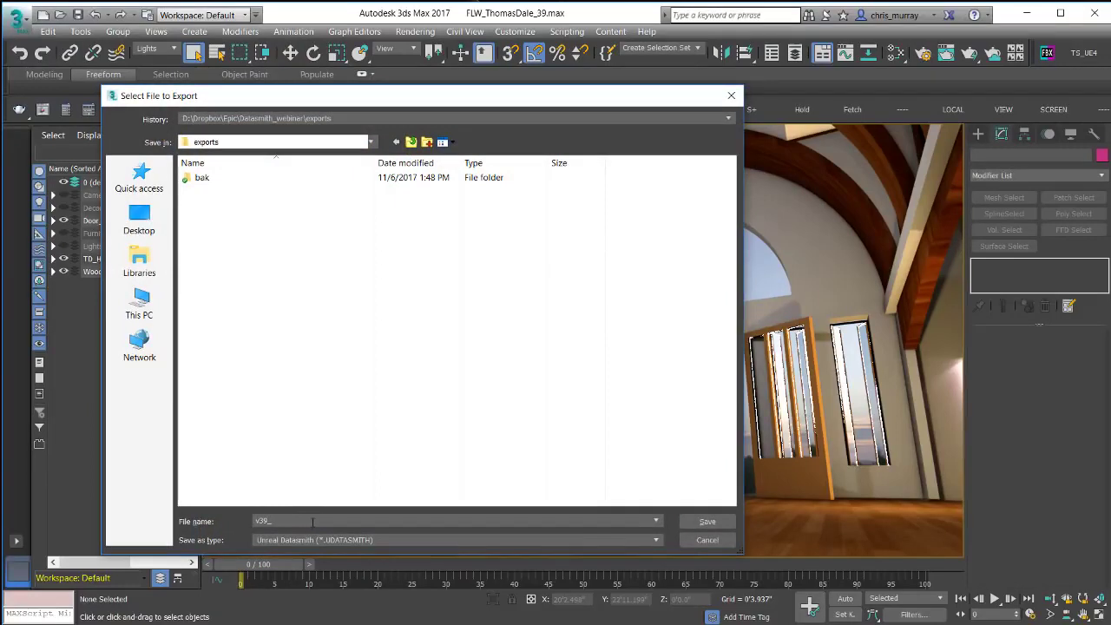
{"action": "type", "text": "space_nolights"}
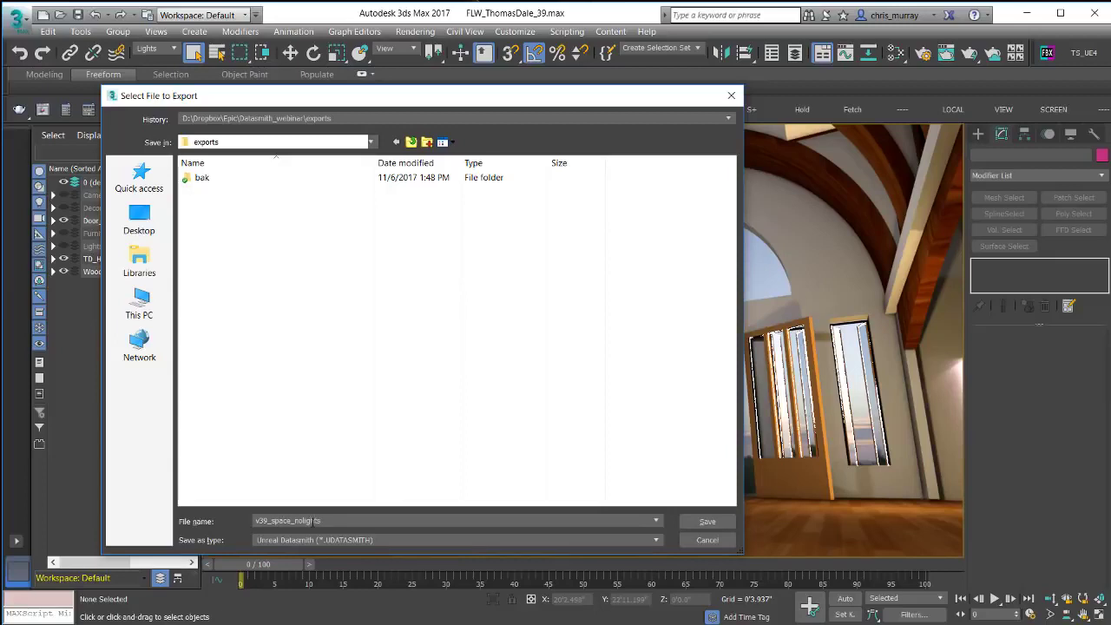
{"action": "left_click", "coordinate": [707, 521]}
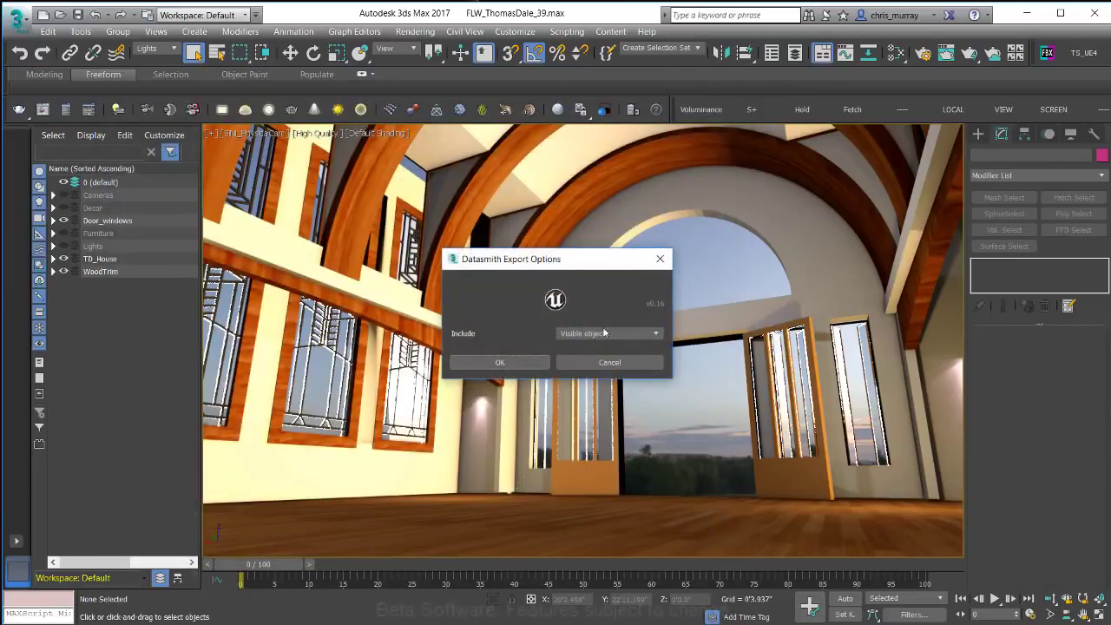
- Keep the Datasmith export option to include Visible objects and run the export
{"action": "left_click", "coordinate": [659, 337]}
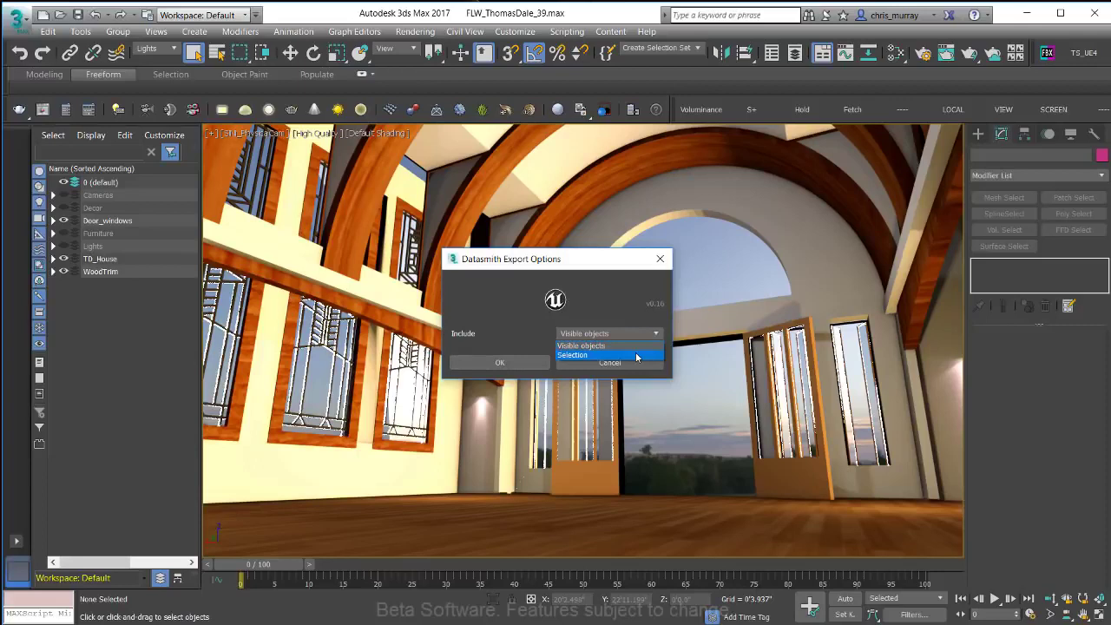
{"action": "left_click", "coordinate": [618, 299]}
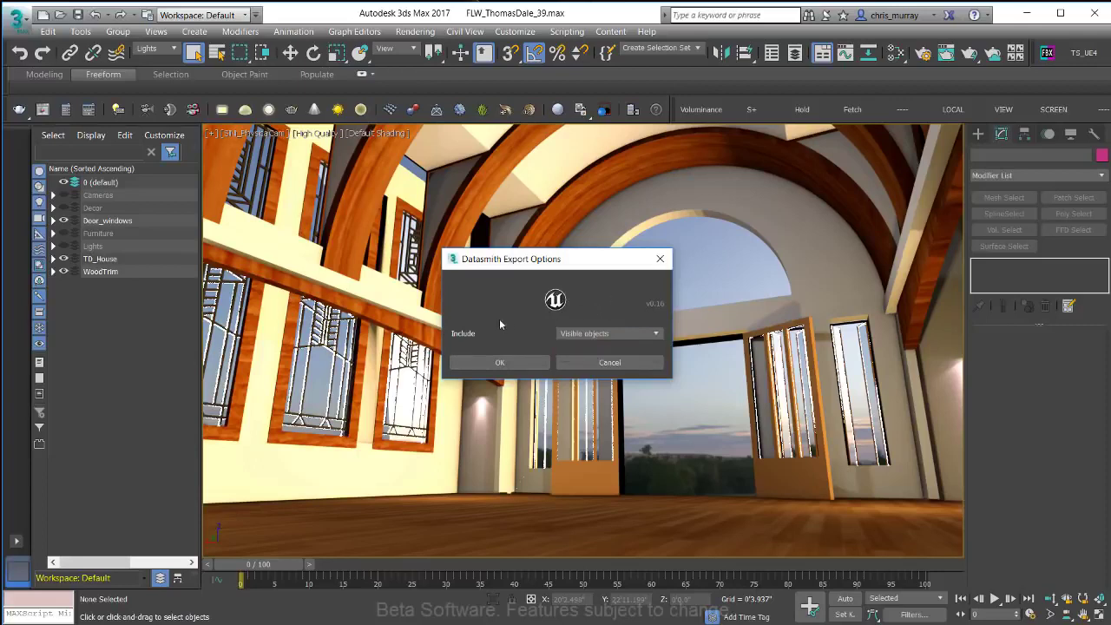
{"action": "left_click", "coordinate": [502, 363]}
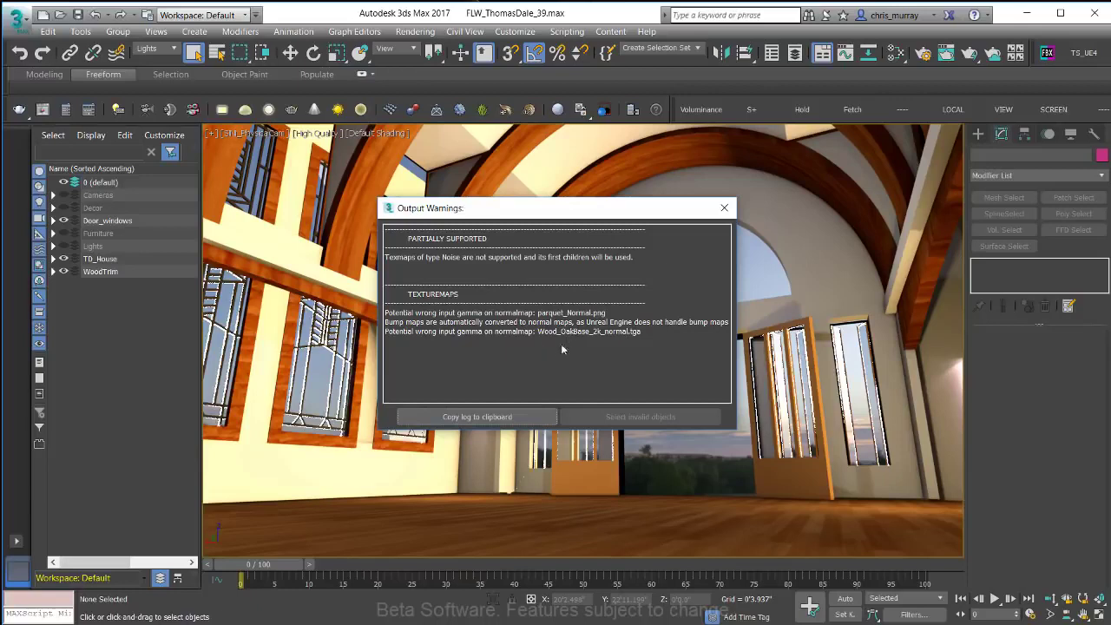
- Dismiss the export warnings, show the Furniture layer and hide the WoodTrim, TD_House and Door_windows layers
{"action": "left_click", "coordinate": [724, 208]}
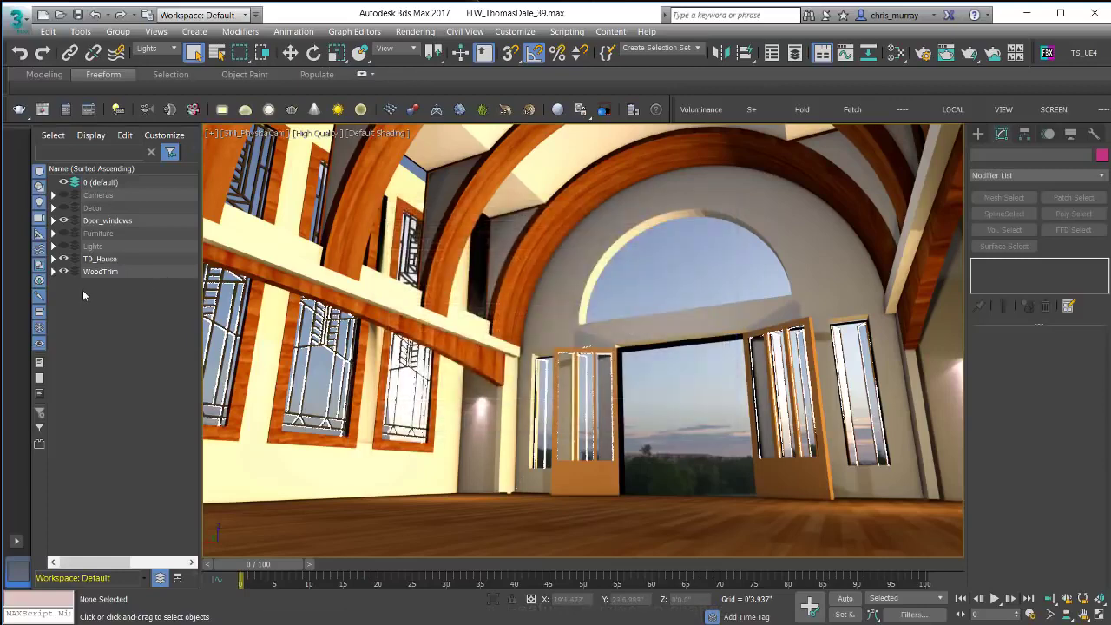
{"action": "left_click", "coordinate": [63, 233]}
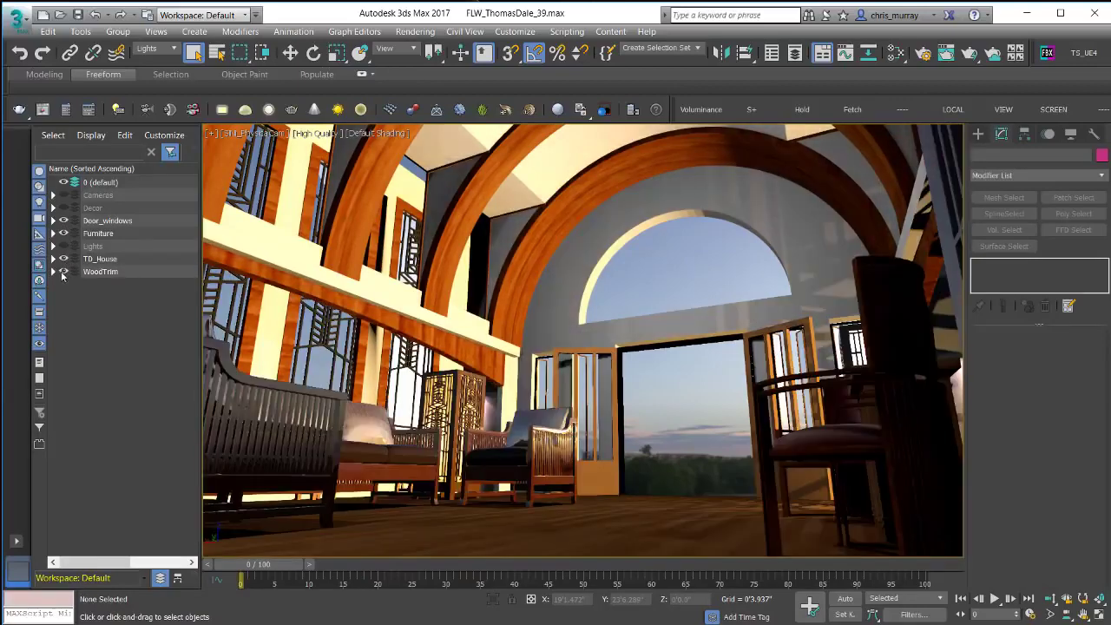
{"action": "left_click", "coordinate": [63, 272]}
{"action": "left_click", "coordinate": [63, 259]}
{"action": "left_click", "coordinate": [64, 220]}
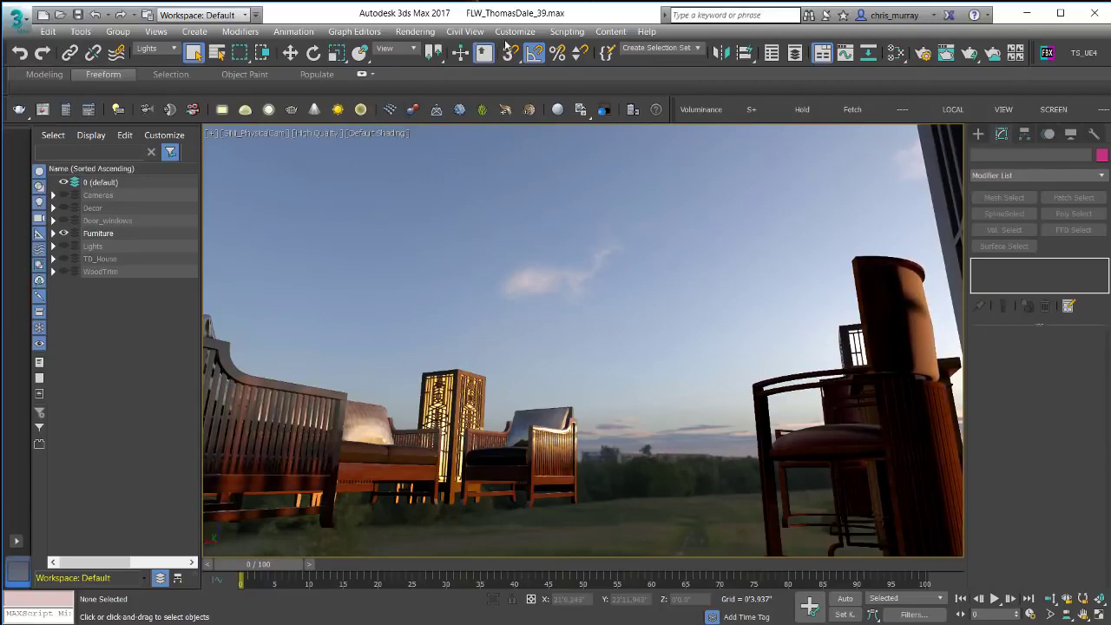
- Turn off the use of the environment map in the scene's background settings
{"action": "left_click", "coordinate": [415, 32]}
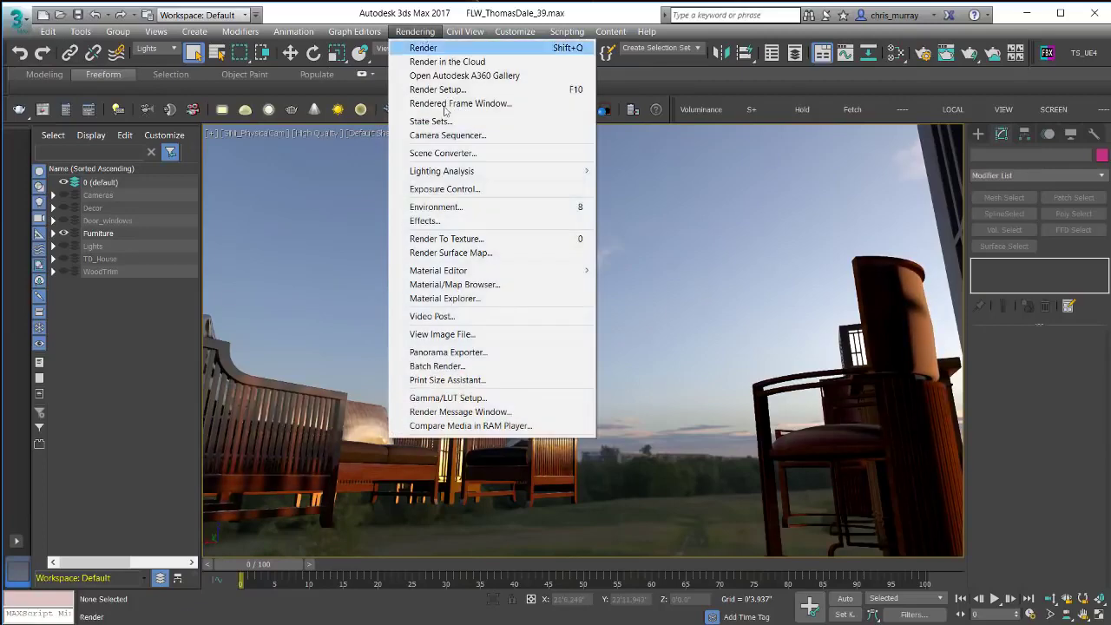
{"action": "left_click", "coordinate": [420, 206]}
{"action": "left_click", "coordinate": [897, 156]}
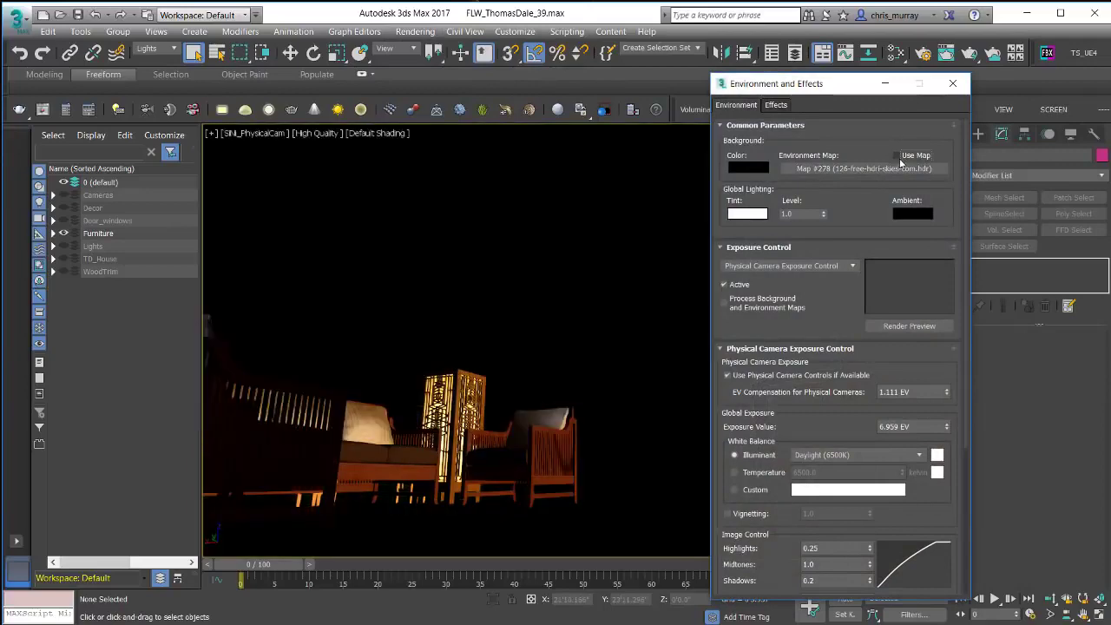
{"action": "left_click", "coordinate": [952, 83]}
- Export the visible objects to the exports folder as an Unreal Datasmith file named v39_furn
{"action": "left_click", "coordinate": [15, 19]}
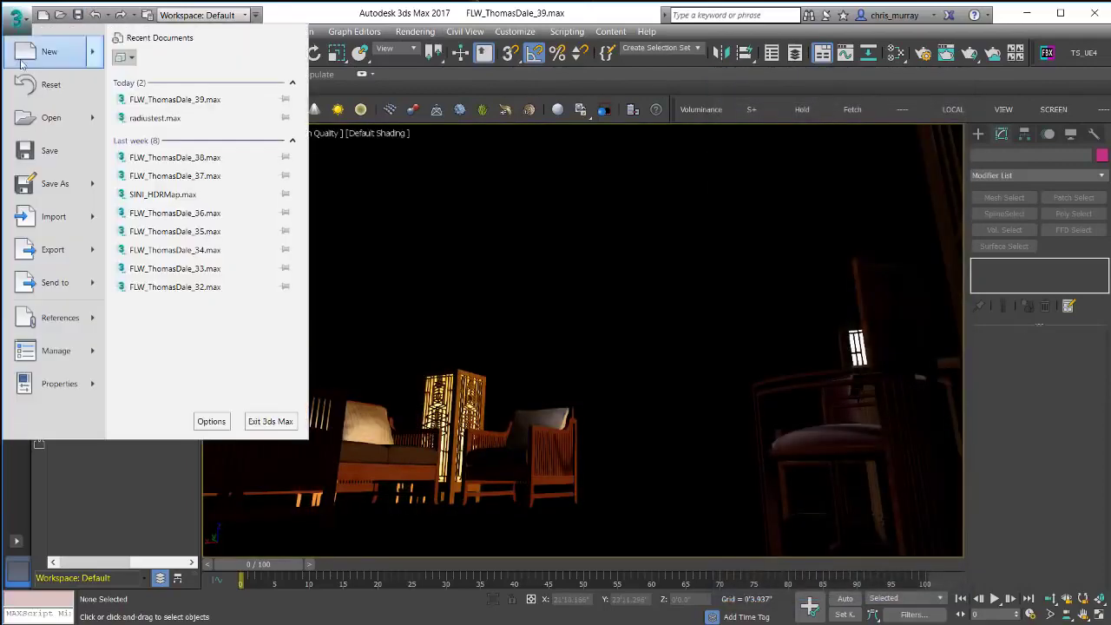
{"action": "left_click", "coordinate": [52, 249]}
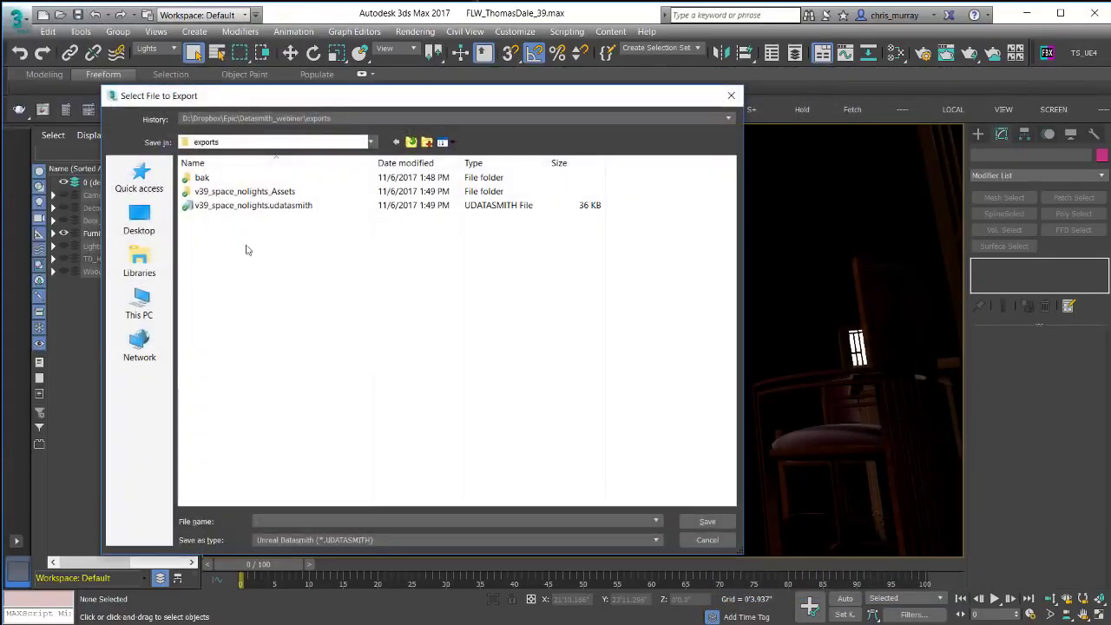
{"action": "left_click", "coordinate": [238, 206]}
{"action": "left_click", "coordinate": [295, 521]}
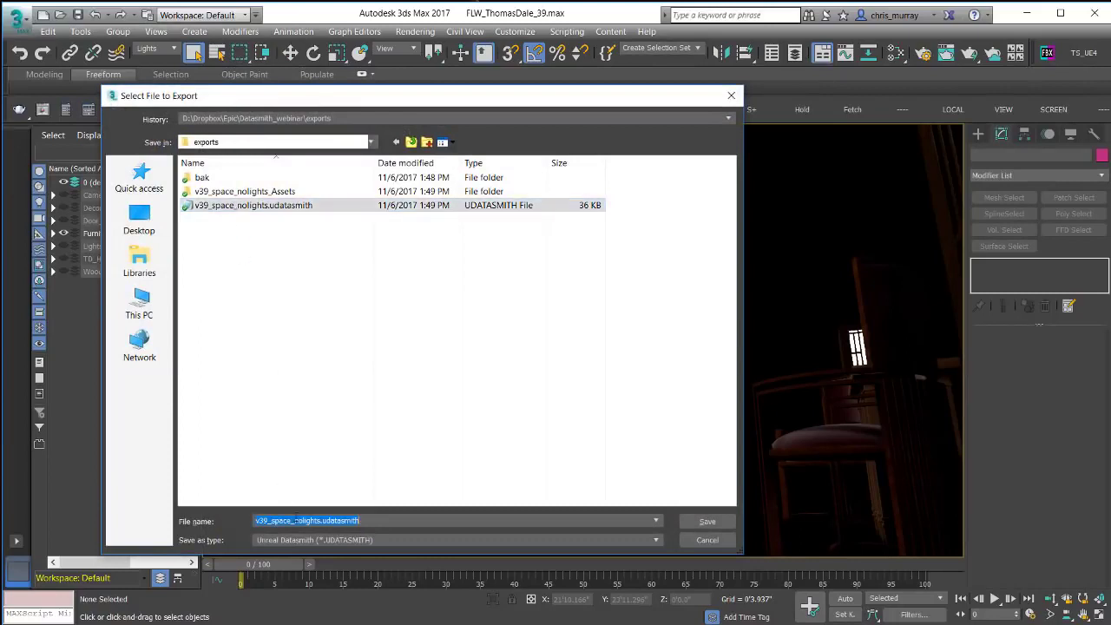
{"action": "left_click", "coordinate": [297, 521]}
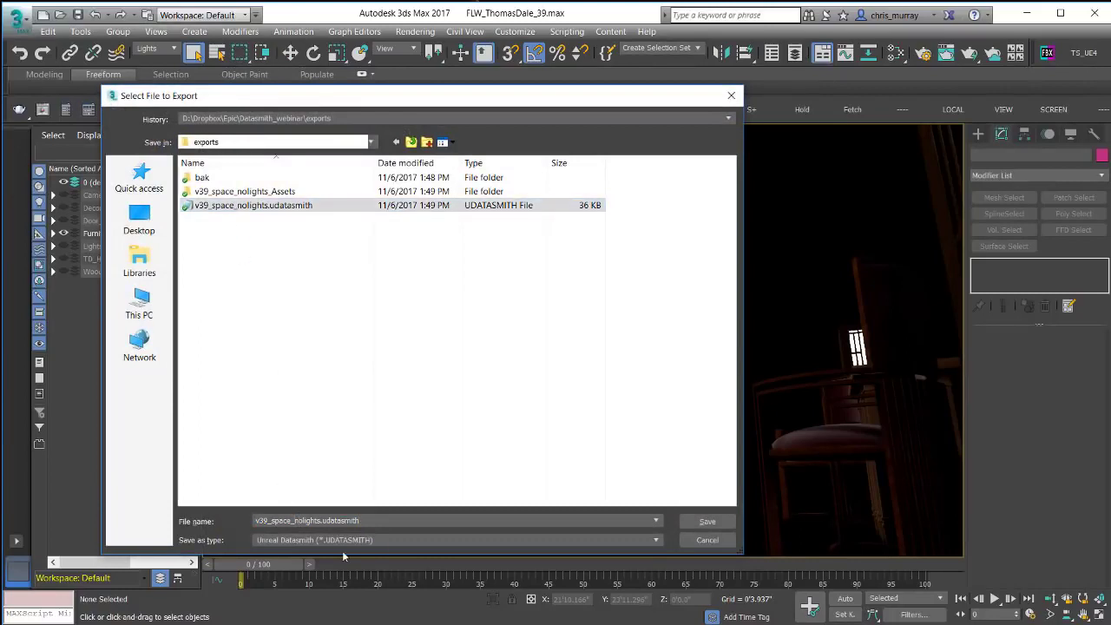
{"action": "key", "text": "BackSpace"}
{"action": "key", "text": "BackSpace"}
{"action": "key", "text": "BackSpace"}
{"action": "key", "text": "BackSpace"}
{"action": "key", "text": "BackSpace"}
{"action": "key", "text": "BackSpace"}
{"action": "type", "text": "furn"}
{"action": "key", "text": "Delete"}
{"action": "key", "text": "Delete"}
{"action": "key", "text": "Delete"}
{"action": "key", "text": "Delete"}
{"action": "key", "text": "Delete"}
{"action": "key", "text": "Delete"}
{"action": "key", "text": "Delete"}
{"action": "key", "text": "Delete"}
{"action": "key", "text": "Return"}
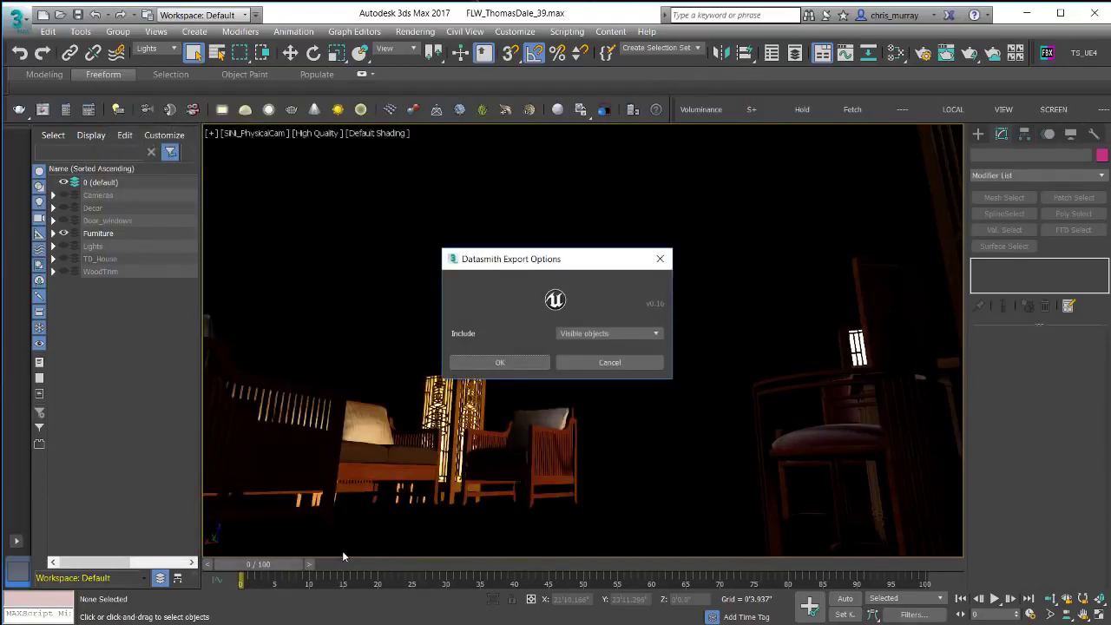
{"action": "left_click", "coordinate": [510, 366]}
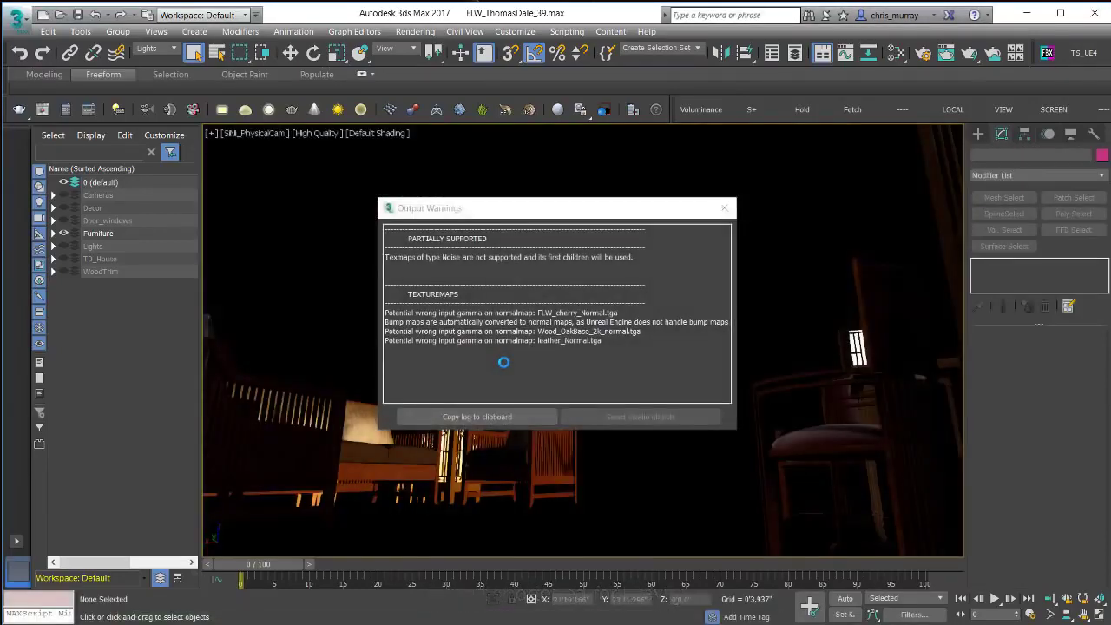
{"action": "left_click", "coordinate": [724, 209]}
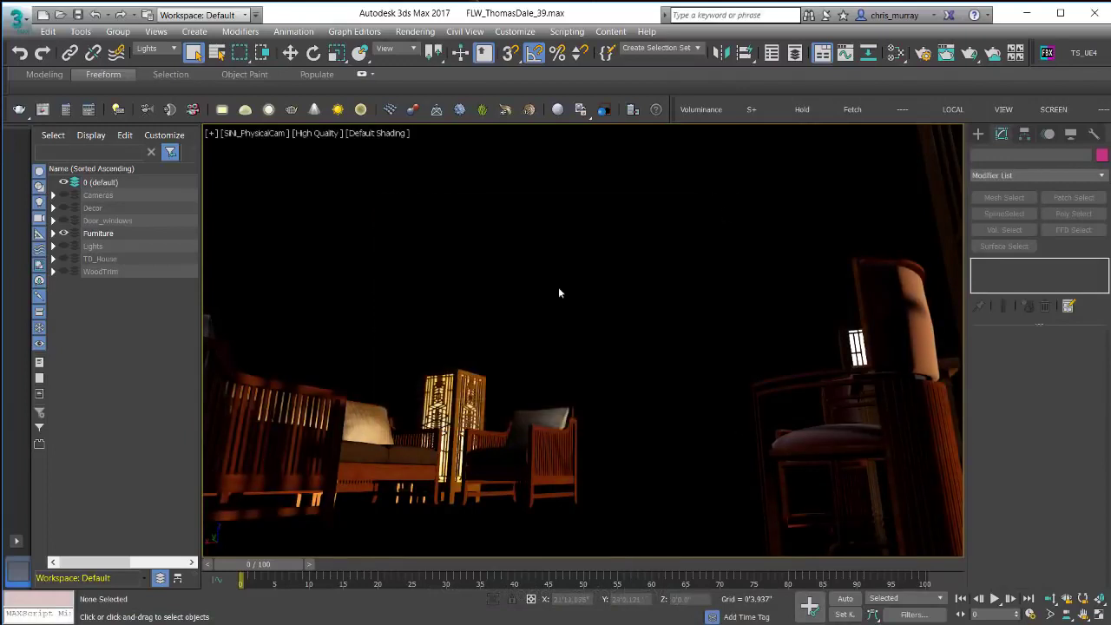
- Leave only the Cameras and Lights layers visible and inspect the parameters of a sphere light and a sconce IES light
{"action": "left_click", "coordinate": [65, 237]}
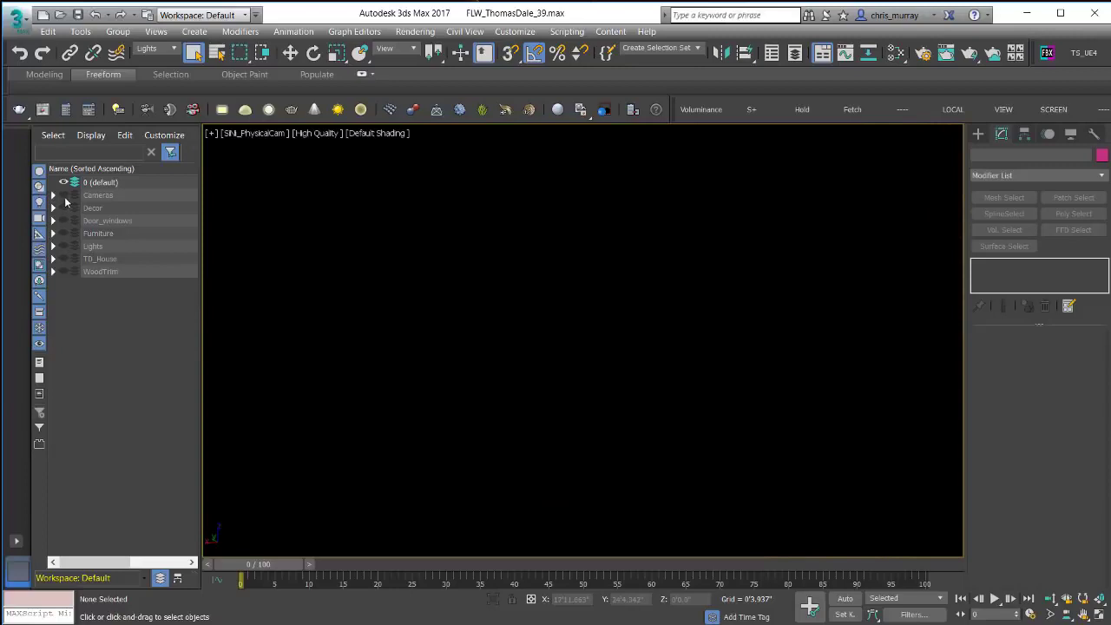
{"action": "left_click", "coordinate": [64, 196]}
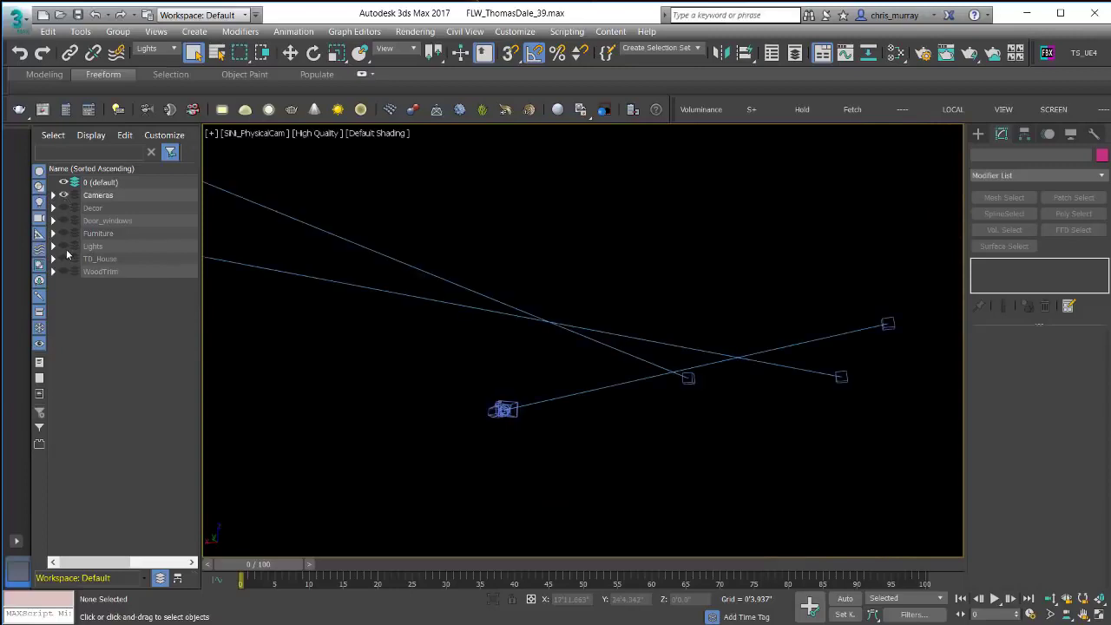
{"action": "left_click", "coordinate": [64, 247]}
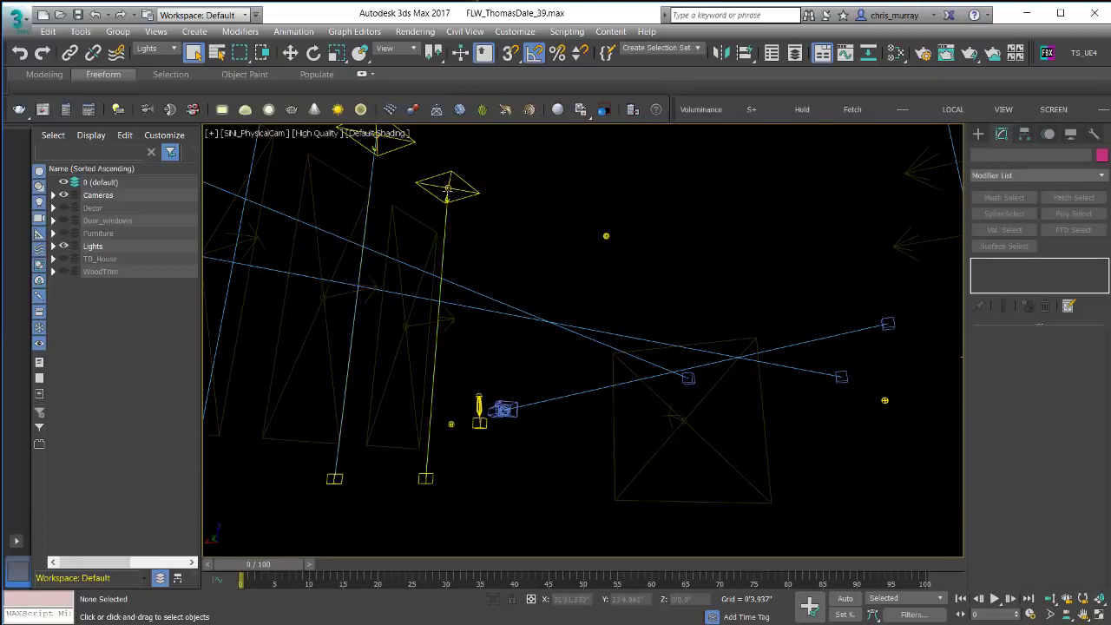
{"action": "left_click", "coordinate": [606, 236]}
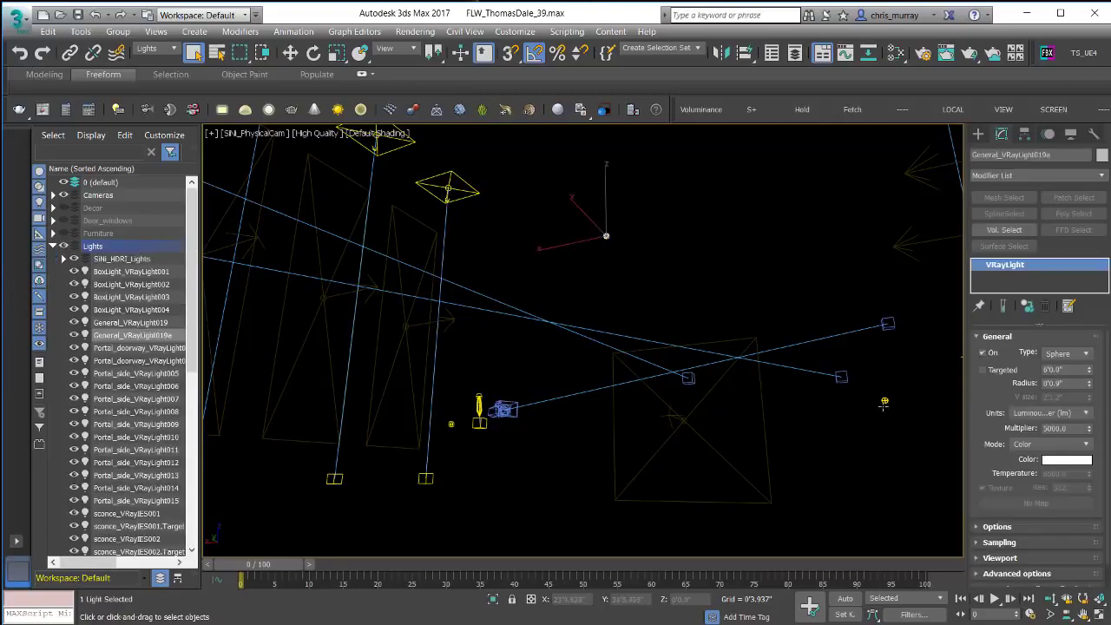
{"action": "left_click", "coordinate": [479, 407]}
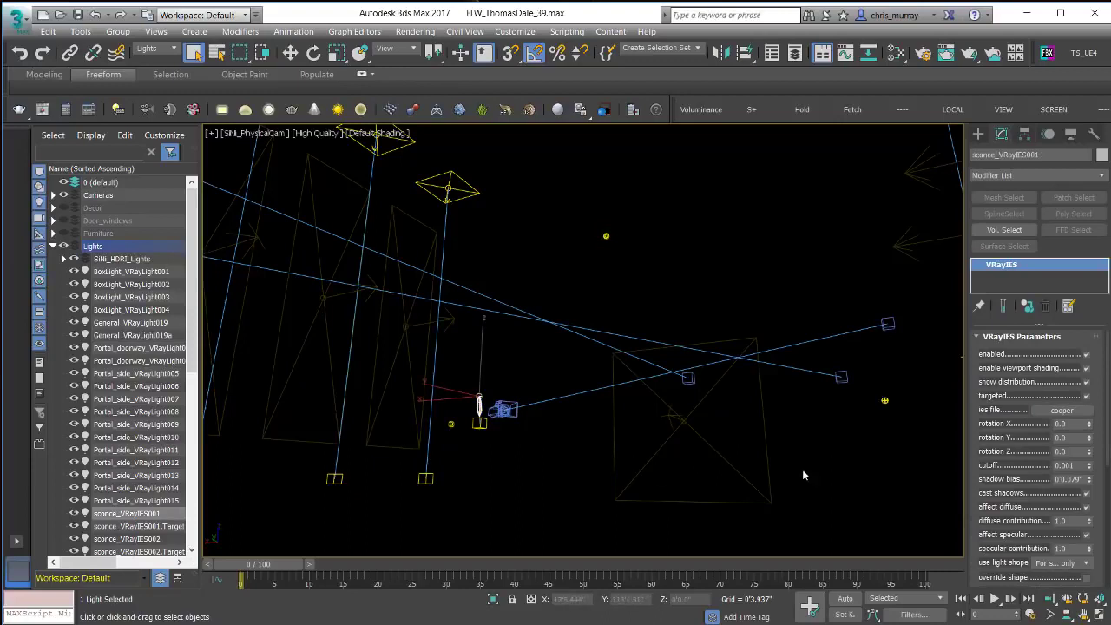
- Export the visible lights and cameras to the exports folder as an Unreal Datasmith file named v39_lights-cams
{"action": "left_click", "coordinate": [17, 19]}
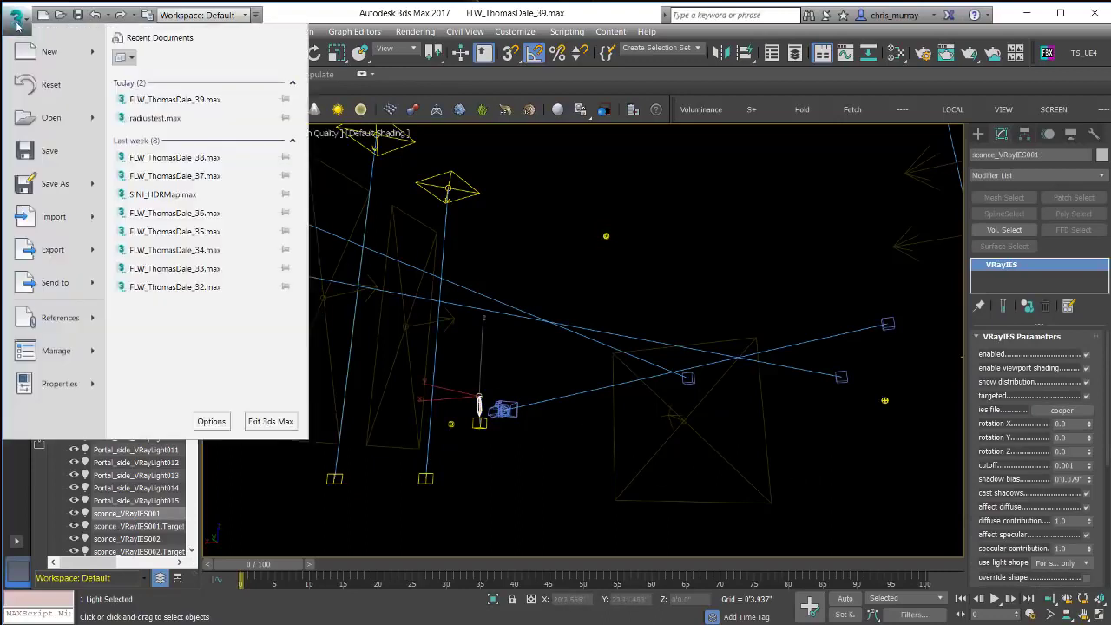
{"action": "left_click", "coordinate": [49, 252]}
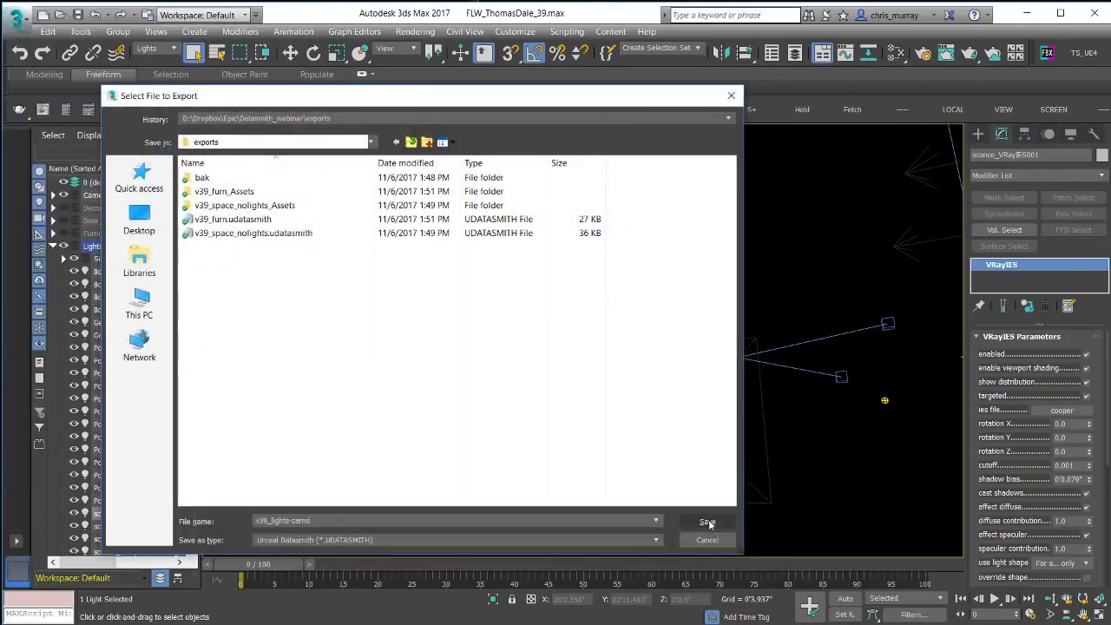
{"action": "left_click", "coordinate": [707, 521]}
{"action": "left_click", "coordinate": [542, 369]}
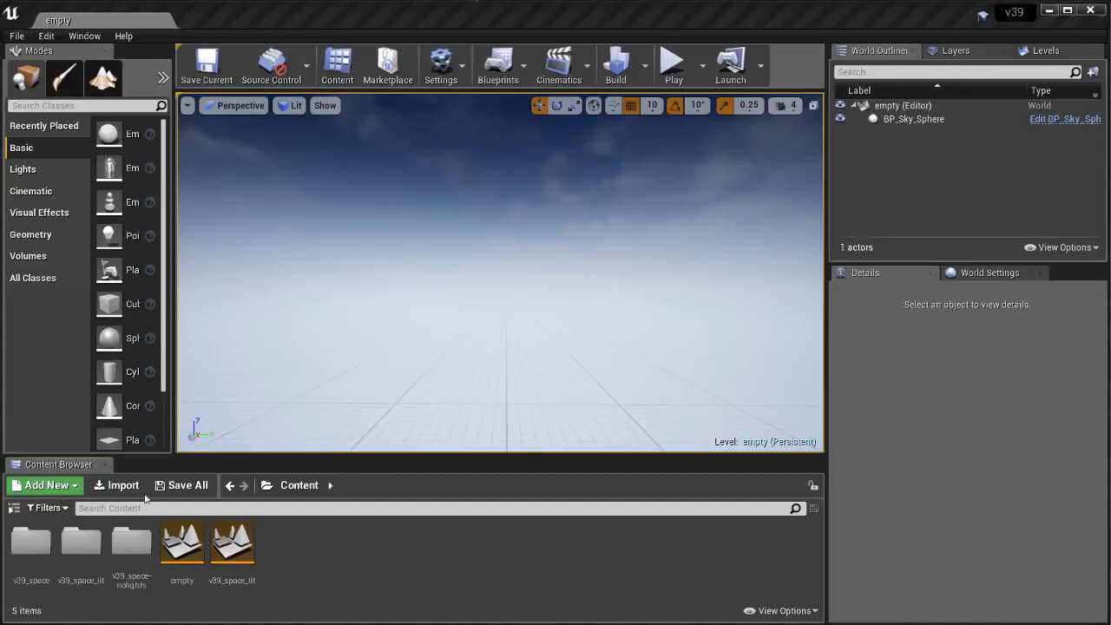
- In Unreal Editor, start importing v39_space_nolights.udatasmith from the exports folder into the project content
{"action": "left_click", "coordinate": [118, 485]}
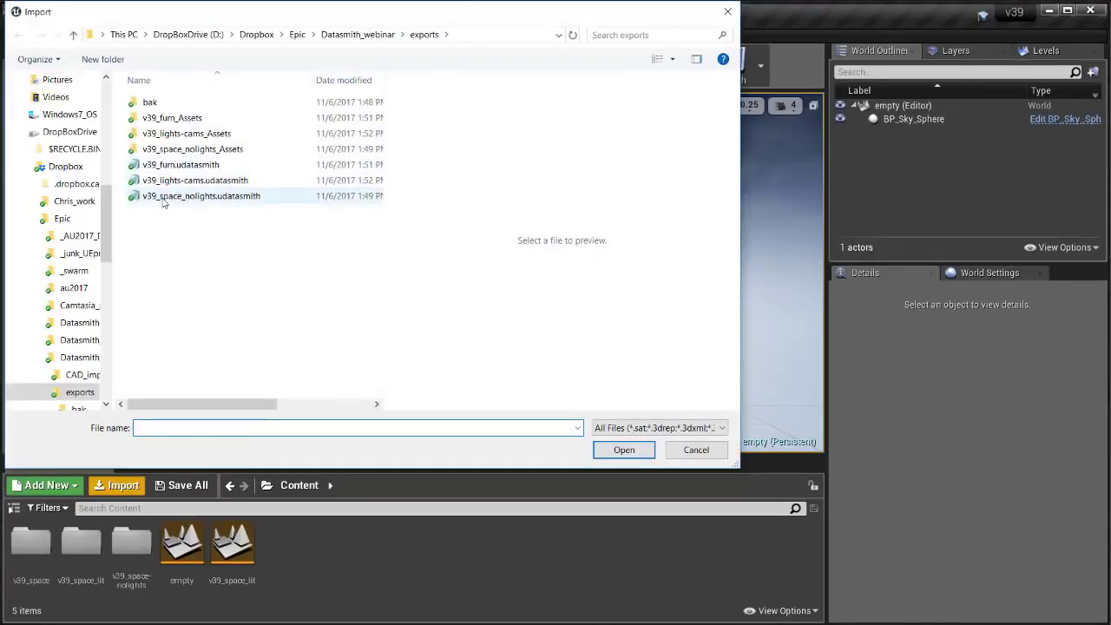
{"action": "left_click", "coordinate": [201, 195]}
{"action": "left_click", "coordinate": [624, 450]}
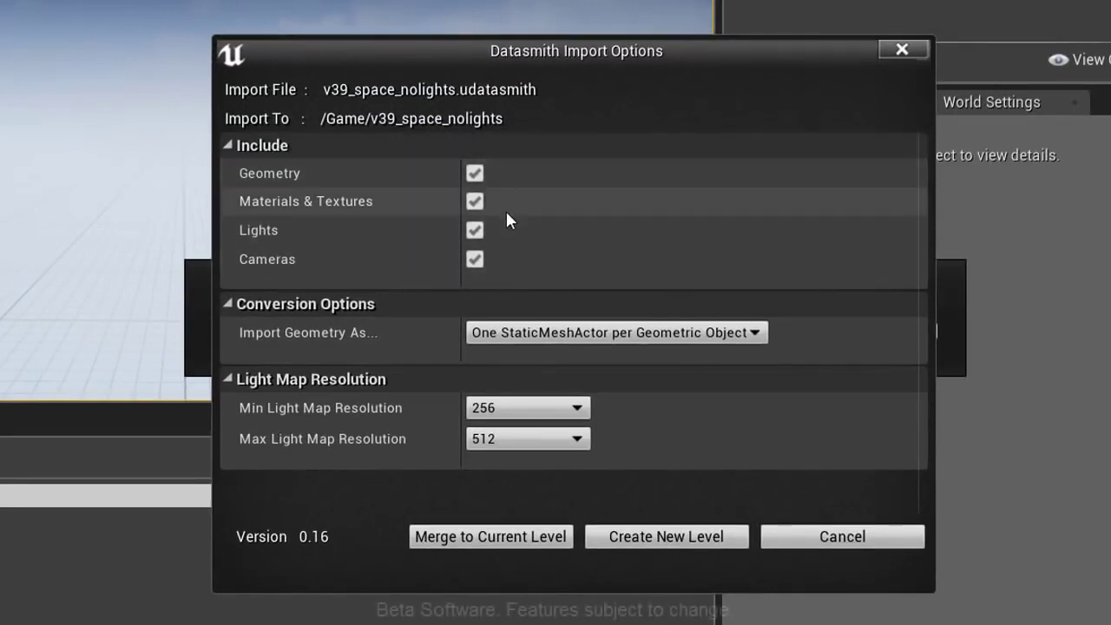
- Keep One StaticMeshActor per Geometric Object and a minimum light map resolution of 256, and import into a new level
{"action": "left_click", "coordinate": [613, 339]}
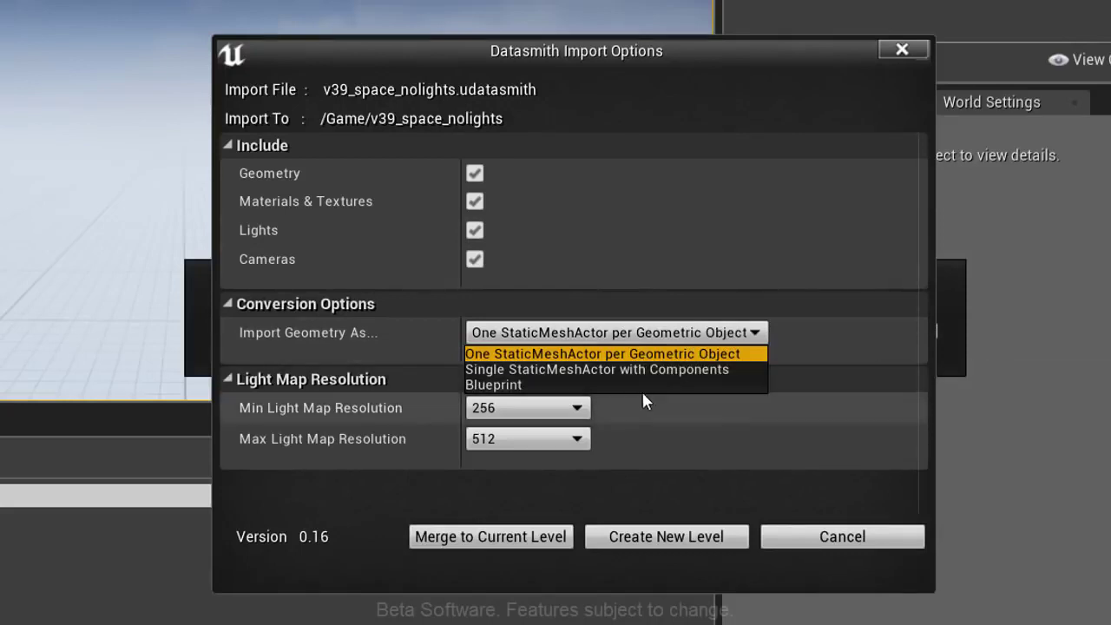
{"action": "left_click", "coordinate": [833, 352]}
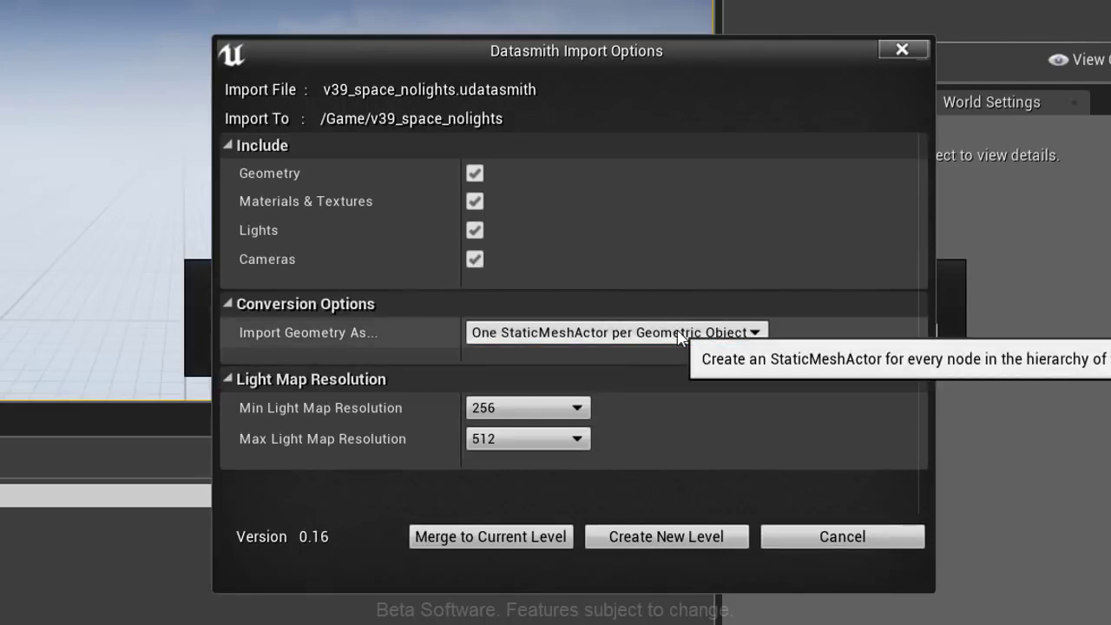
{"action": "left_click", "coordinate": [528, 412]}
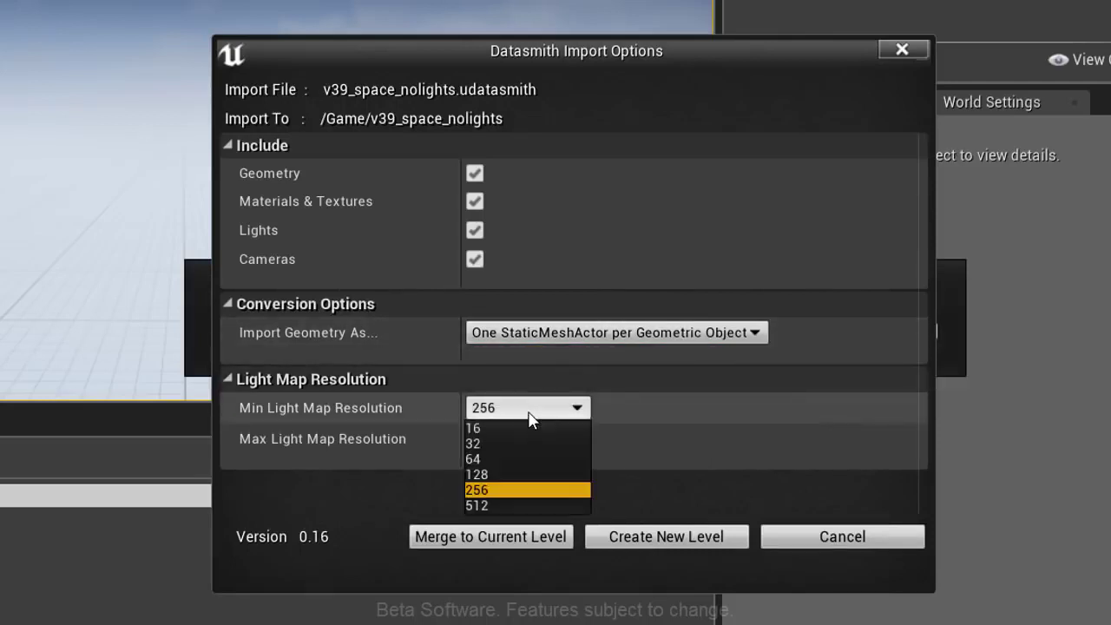
{"action": "left_click", "coordinate": [488, 493]}
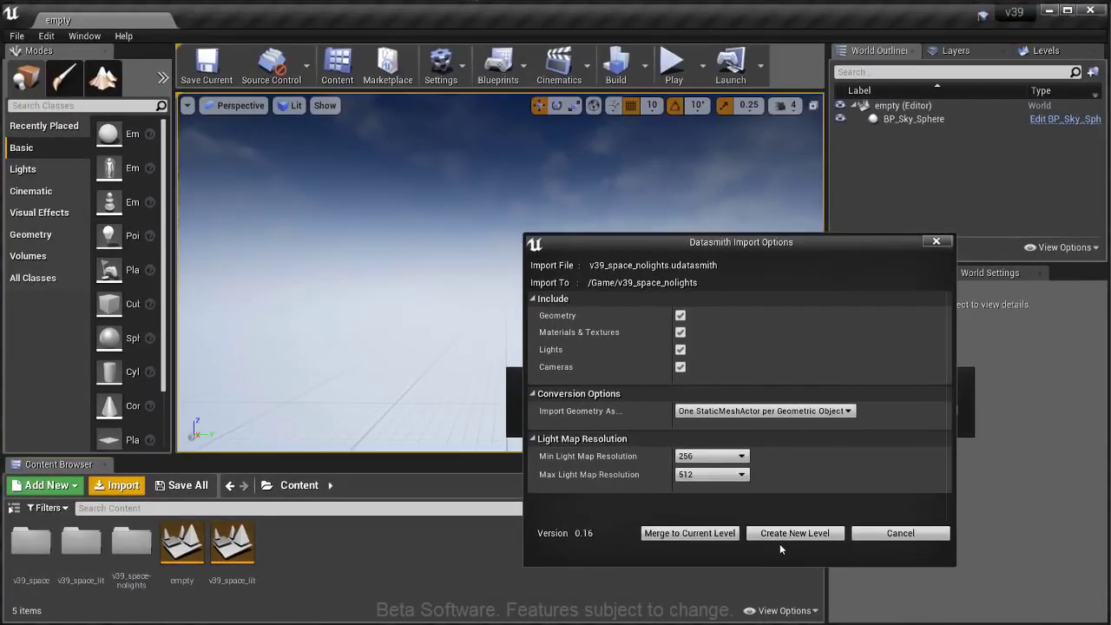
{"action": "left_click", "coordinate": [784, 533]}
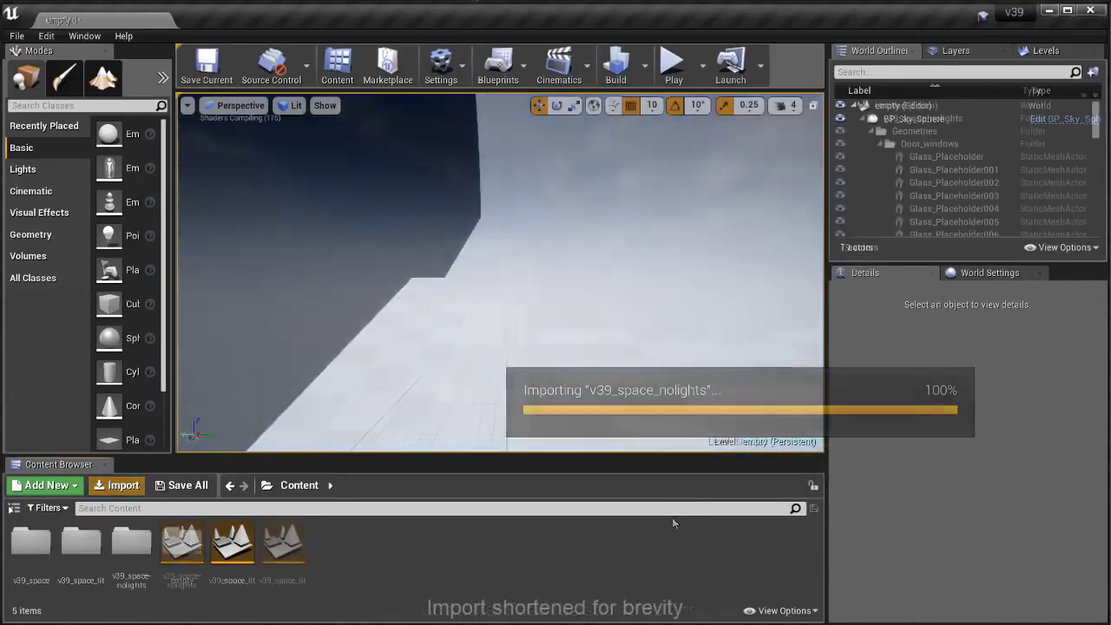
- Import v39_lights-cams.udatasmith from the exports folder and merge it into the current level
{"action": "right_click_drag", "start_coordinate": [533, 324], "coordinate": [510, 317]}
{"action": "scroll", "coordinate": [510, 334], "scroll_direction": "up", "scroll_amount": 4}
{"action": "right_click_drag", "start_coordinate": [426, 298], "coordinate": [443, 311]}
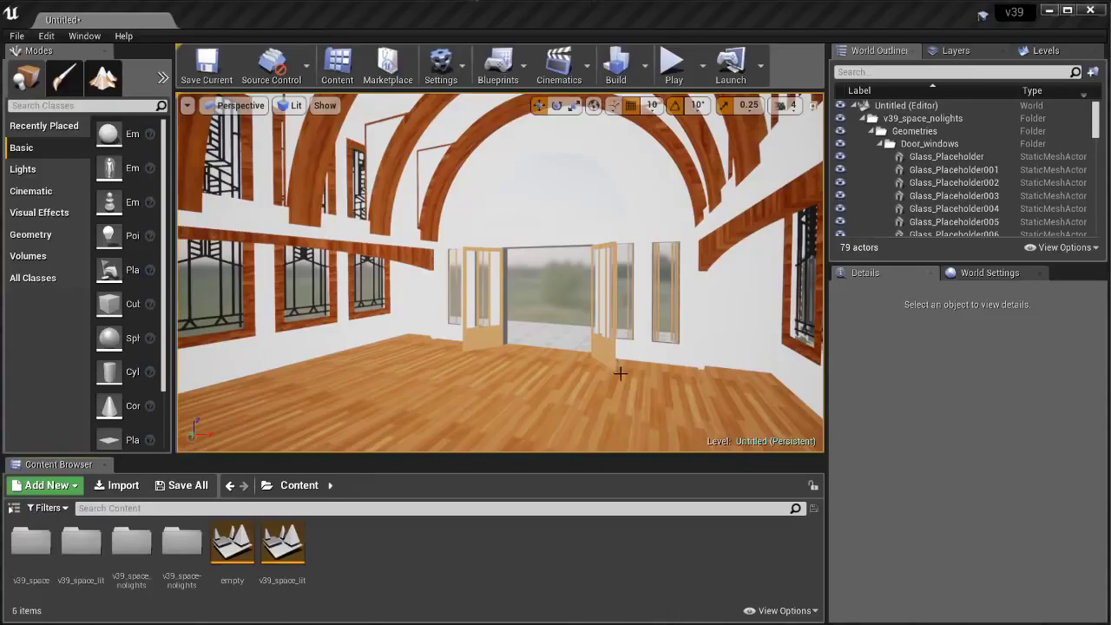
{"action": "right_click_drag", "start_coordinate": [619, 373], "coordinate": [569, 345]}
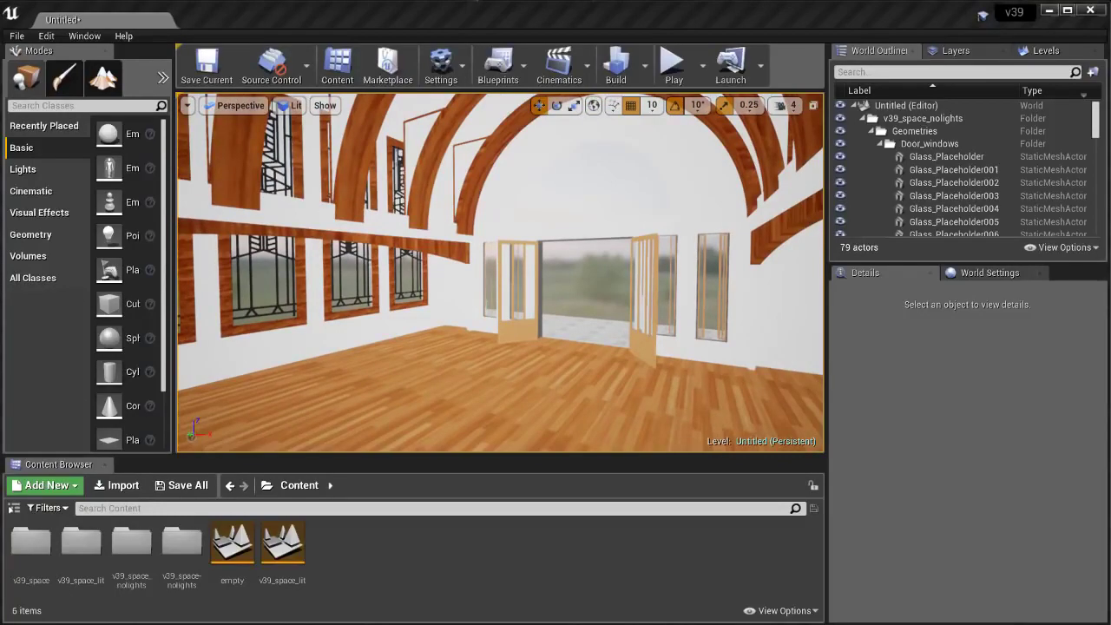
{"action": "left_click", "coordinate": [117, 485]}
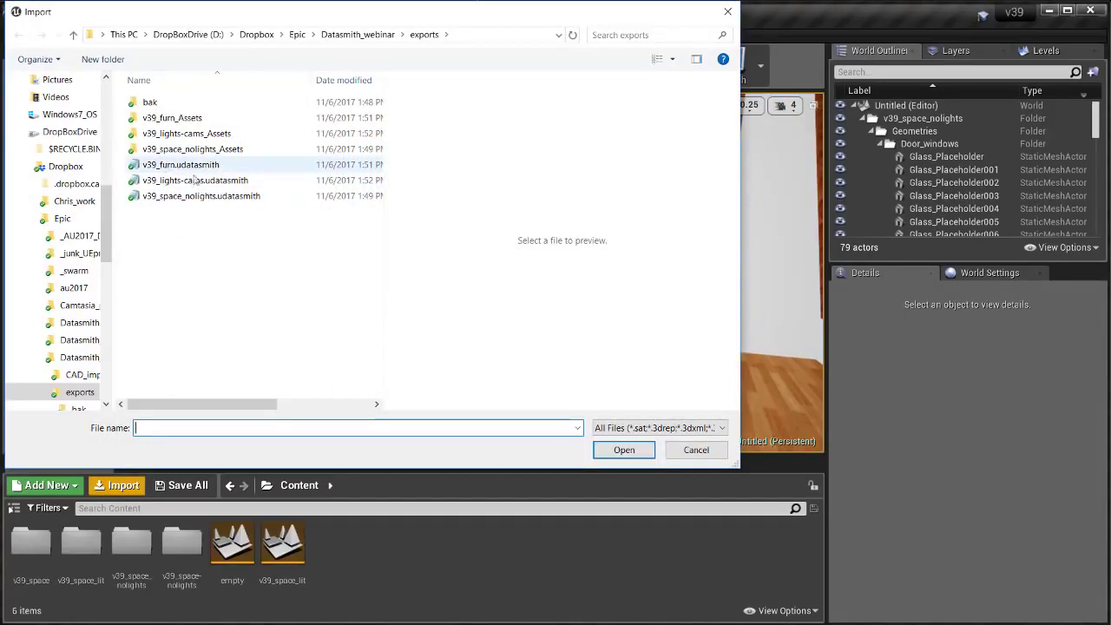
{"action": "left_click", "coordinate": [171, 182]}
{"action": "left_click", "coordinate": [645, 455]}
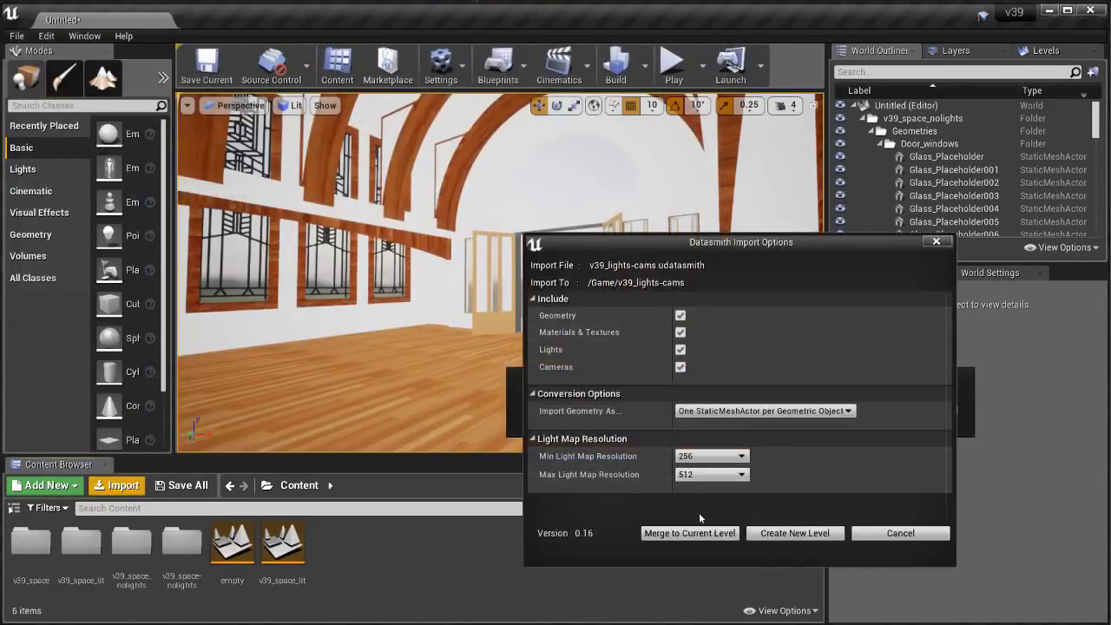
{"action": "left_click", "coordinate": [696, 535]}
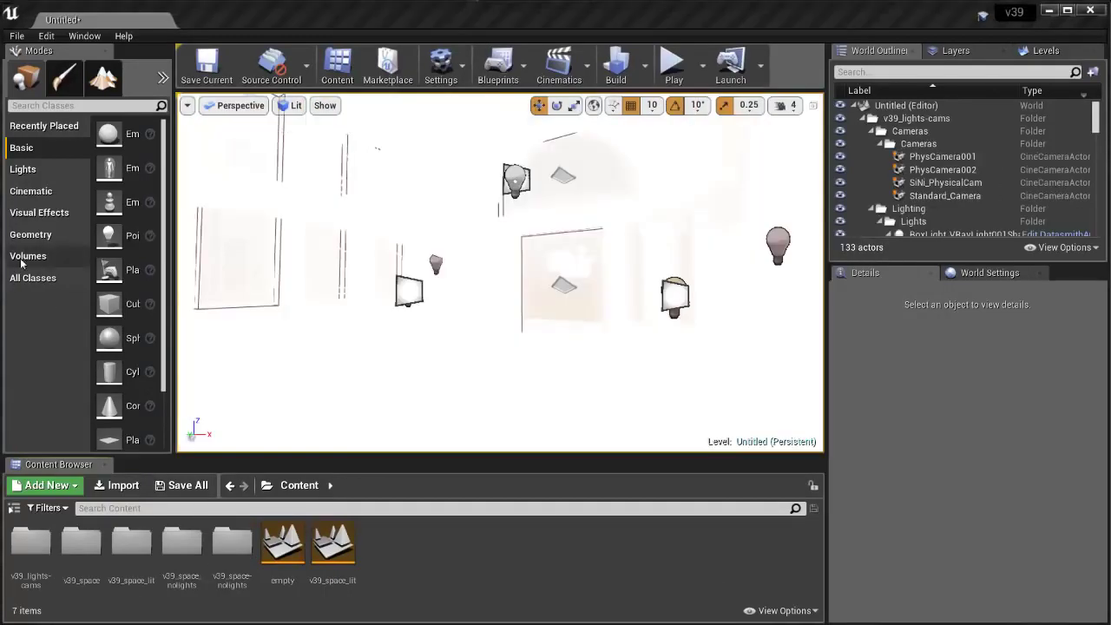
- Place a PostProcessVolume from the Volumes category inside the imported interior
{"action": "left_click", "coordinate": [23, 261]}
{"action": "left_click_drag", "start_coordinate": [163, 287], "coordinate": [163, 413]}
{"action": "left_click_drag", "start_coordinate": [110, 360], "coordinate": [479, 384]}
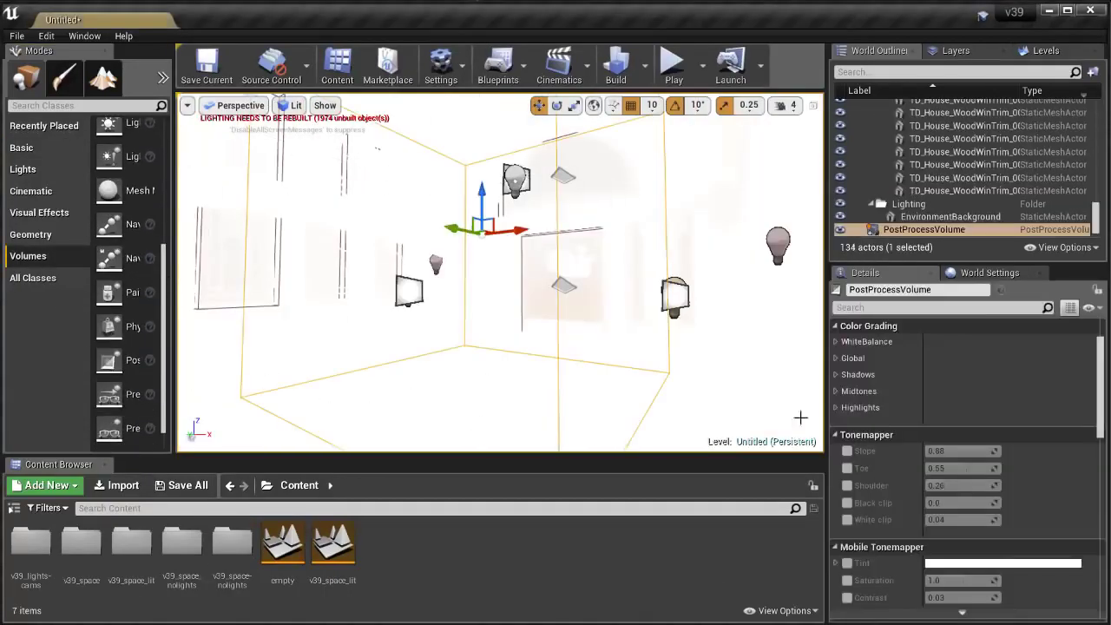
- Search the PostProcessVolume's properties for "unb" and enable its unbound setting
{"action": "scroll", "coordinate": [979, 526], "scroll_direction": "down", "scroll_amount": 15}
{"action": "left_click_drag", "start_coordinate": [1102, 590], "coordinate": [1103, 396]}
{"action": "left_click", "coordinate": [863, 307]}
{"action": "type", "text": "unb"}
{"action": "left_click", "coordinate": [933, 342]}
{"action": "left_click", "coordinate": [1048, 307]}
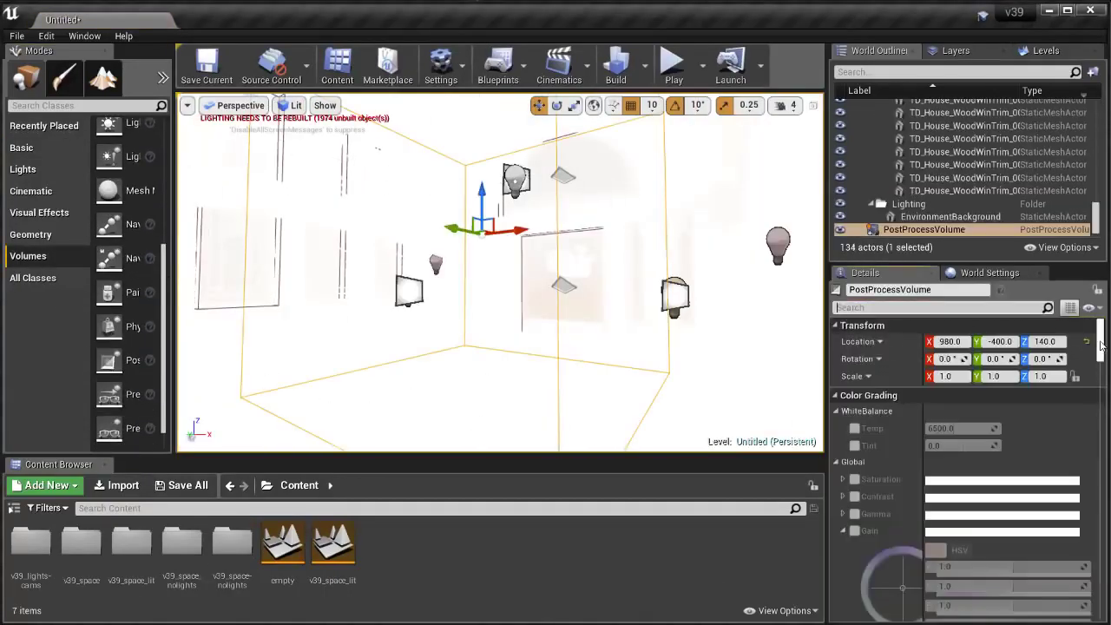
- Enable the PostProcessVolume's global color grading Gain and set it to 0.02
{"action": "left_click_drag", "start_coordinate": [1101, 346], "coordinate": [1101, 352]}
{"action": "left_click", "coordinate": [855, 432]}
{"action": "left_click_drag", "start_coordinate": [895, 541], "coordinate": [868, 541]}
{"action": "left_click", "coordinate": [235, 105]}
{"action": "left_click", "coordinate": [330, 415]}
{"action": "left_click", "coordinate": [889, 543]}
{"action": "type", "text": "0.02"}
{"action": "key", "text": "Return"}
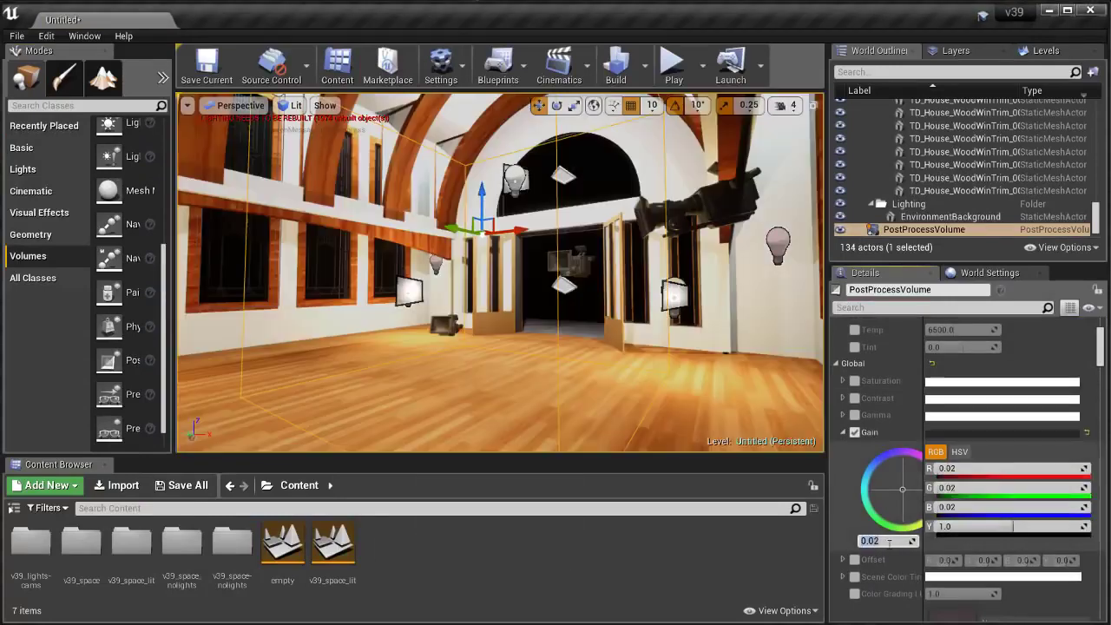
- Switch the viewport to game view to hide the light, camera and volume icons in the interior
{"action": "left_click", "coordinate": [572, 305]}
{"action": "key", "text": "g"}
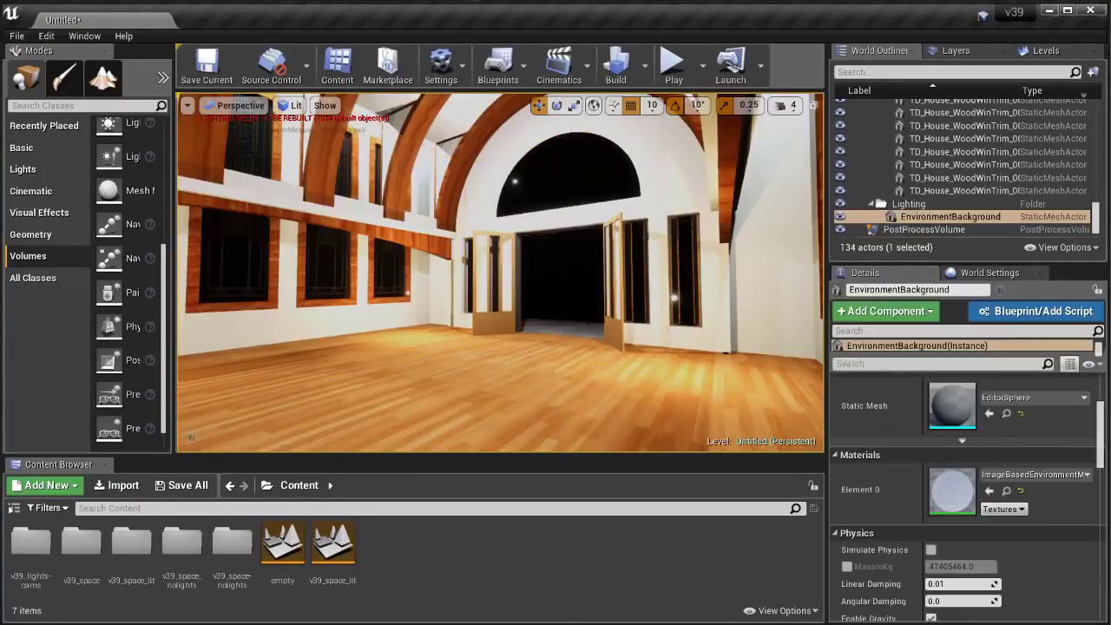
{"action": "right_click_drag", "start_coordinate": [578, 340], "coordinate": [682, 325]}
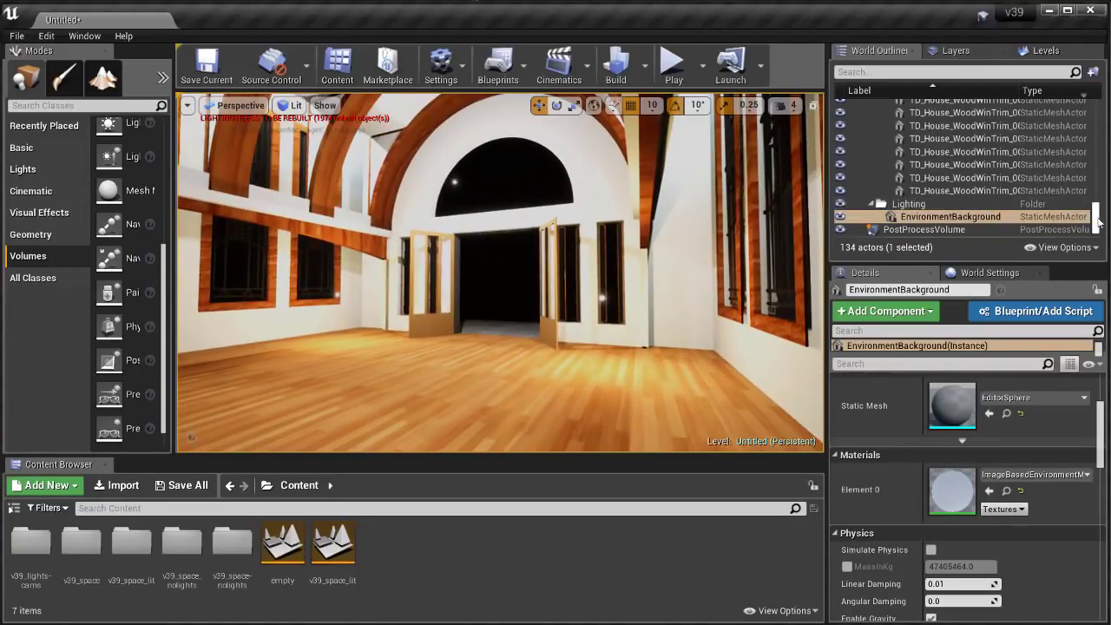
- Hide the Lights folder under v39_lights-cams in the World Outliner
{"action": "left_click_drag", "start_coordinate": [1098, 217], "coordinate": [1096, 108]}
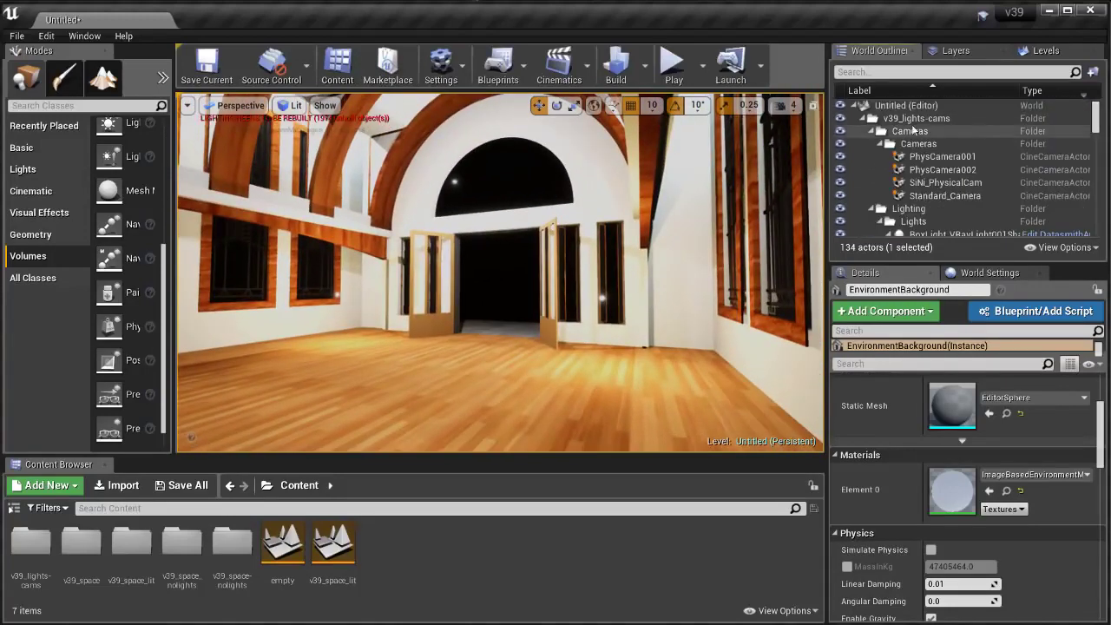
{"action": "left_click", "coordinate": [872, 132]}
{"action": "left_click", "coordinate": [872, 132]}
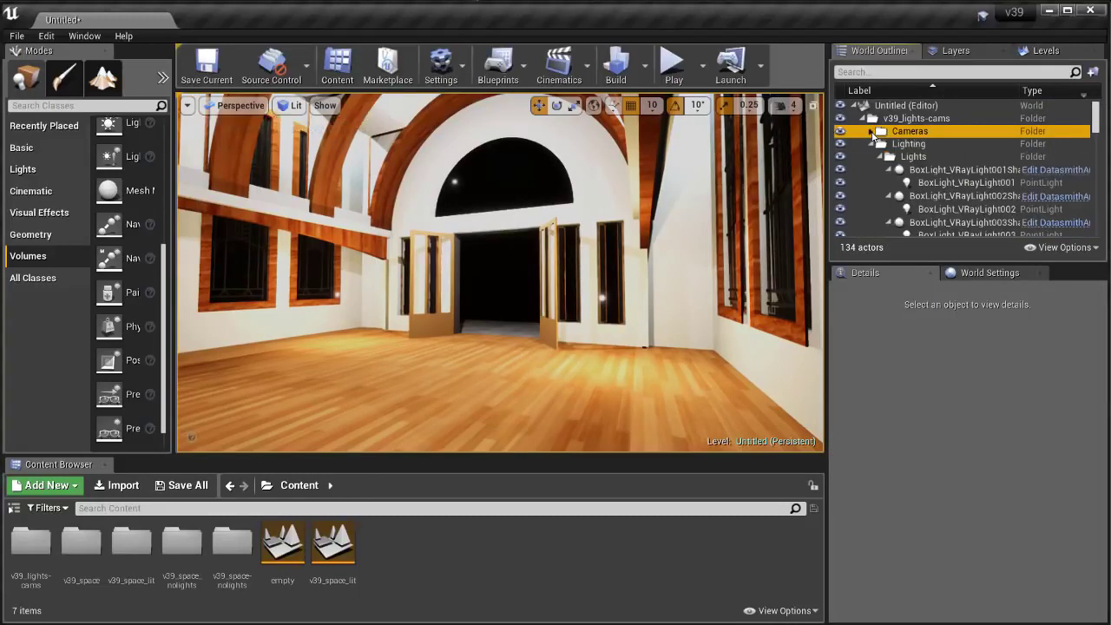
{"action": "left_click", "coordinate": [871, 132]}
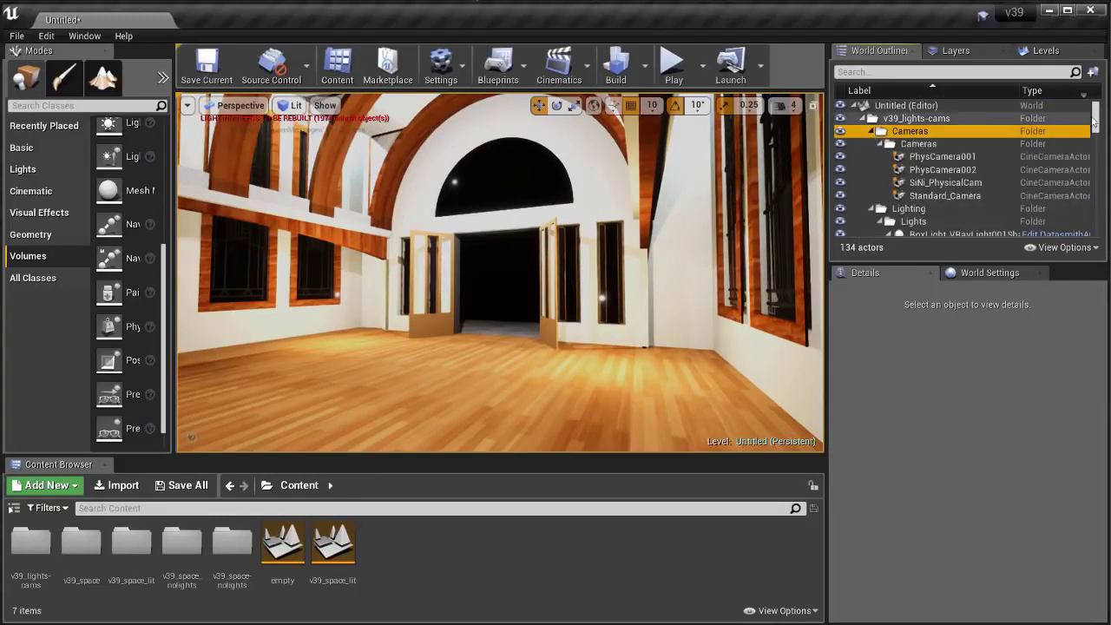
{"action": "mouse_move", "coordinate": [1096, 115]}
{"action": "left_mouse_down"}
{"action": "mouse_move", "coordinate": [1107, 159]}
{"action": "mouse_move", "coordinate": [1106, 109]}
{"action": "left_mouse_up"}
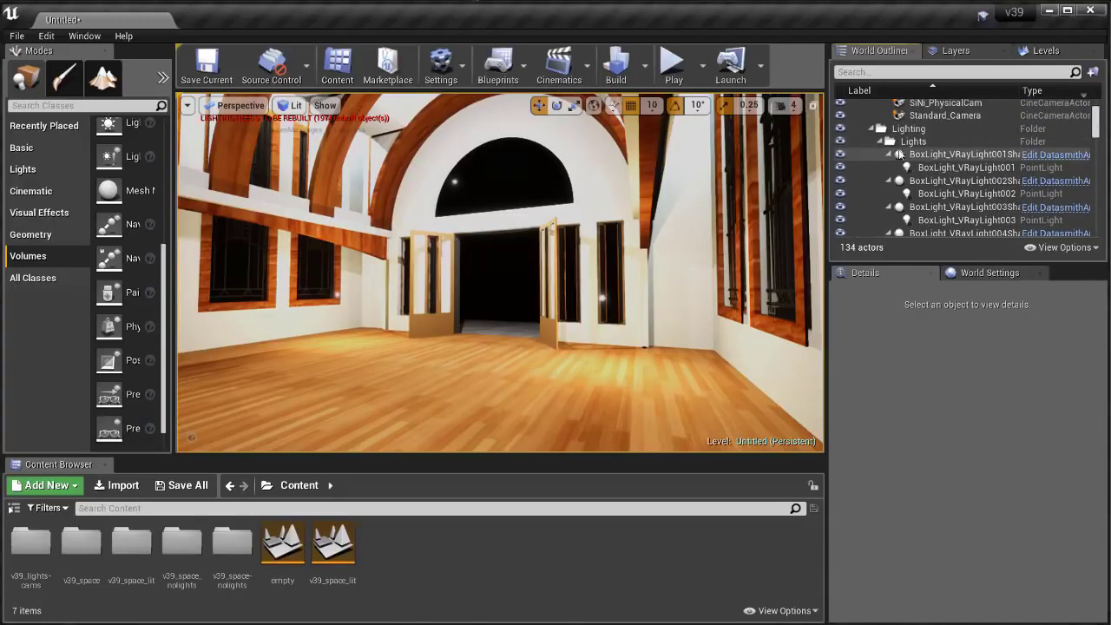
{"action": "left_click", "coordinate": [839, 142]}
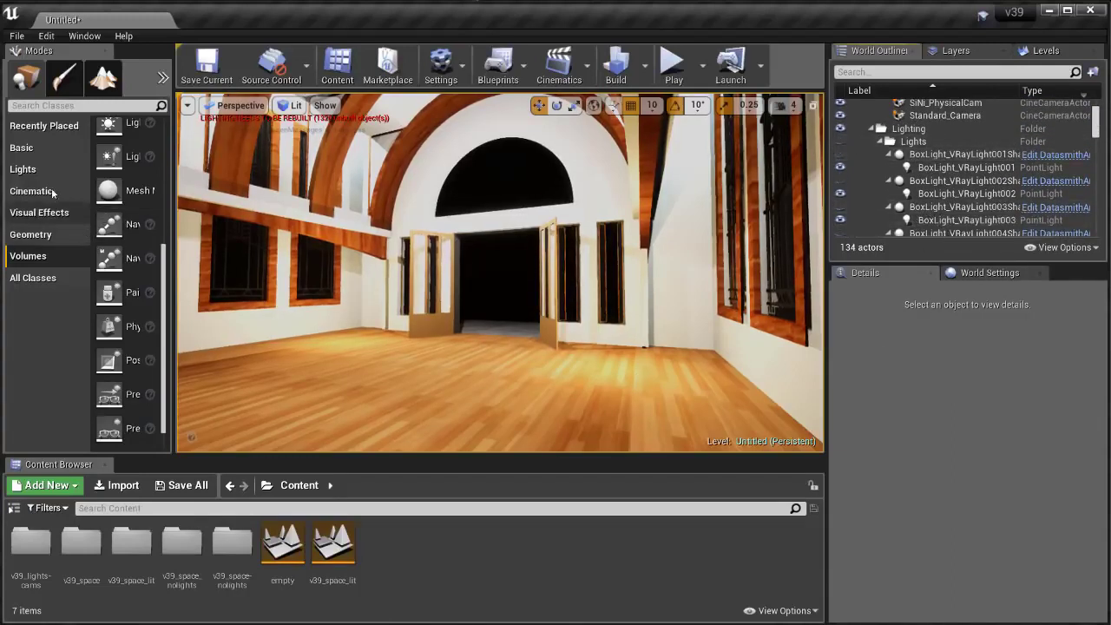
- Place an Atmospheric Fog actor from Visual Effects on the floor before the doorway and set its Sun Multiplier to 1000
{"action": "left_click", "coordinate": [31, 212]}
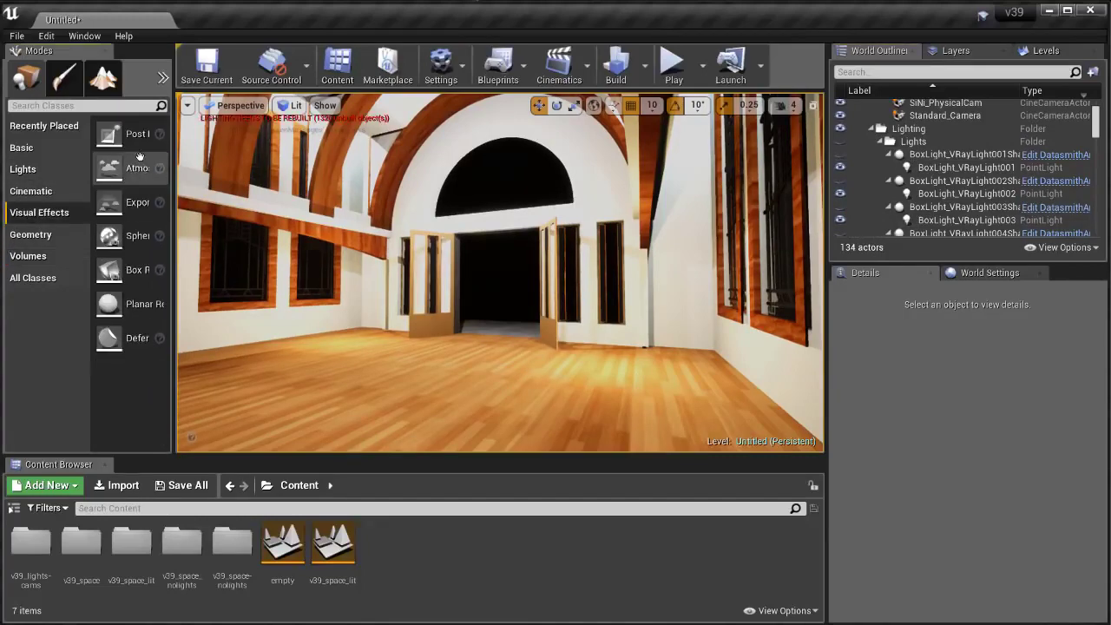
{"action": "left_click_drag", "start_coordinate": [140, 157], "coordinate": [484, 356]}
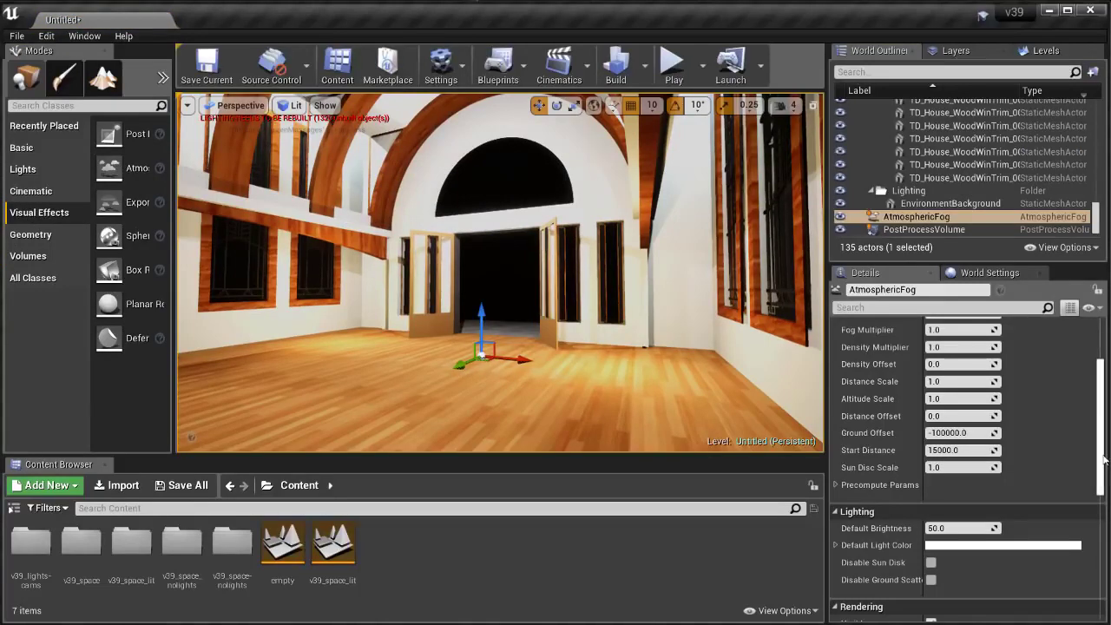
{"action": "left_click_drag", "start_coordinate": [1103, 459], "coordinate": [1103, 394]}
{"action": "left_click", "coordinate": [940, 412]}
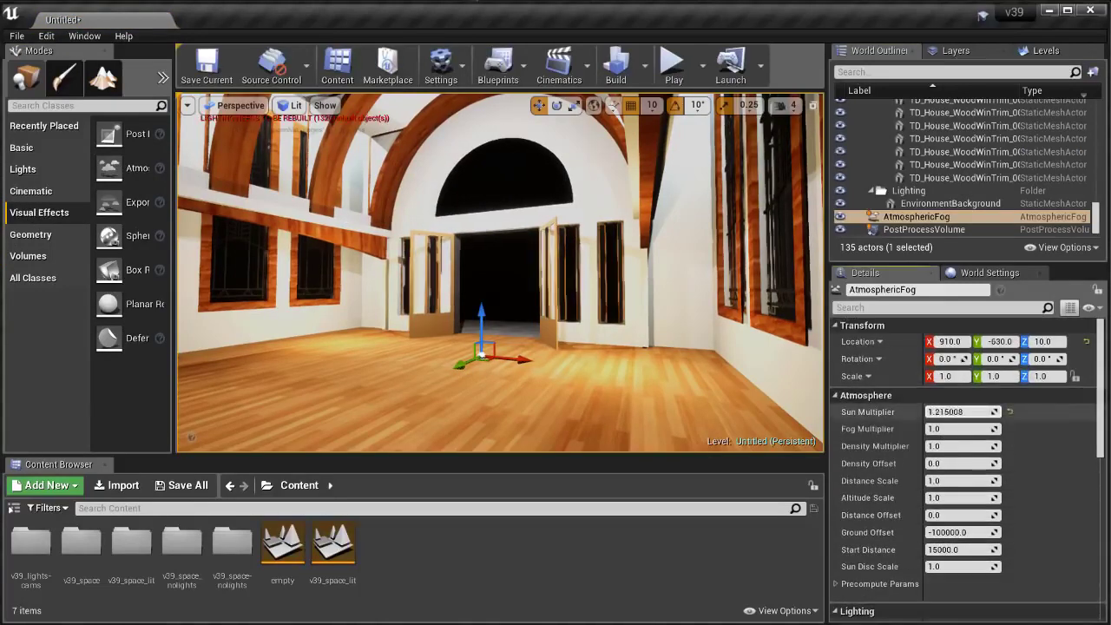
{"action": "type", "text": "1000"}
{"action": "key", "text": "Return"}
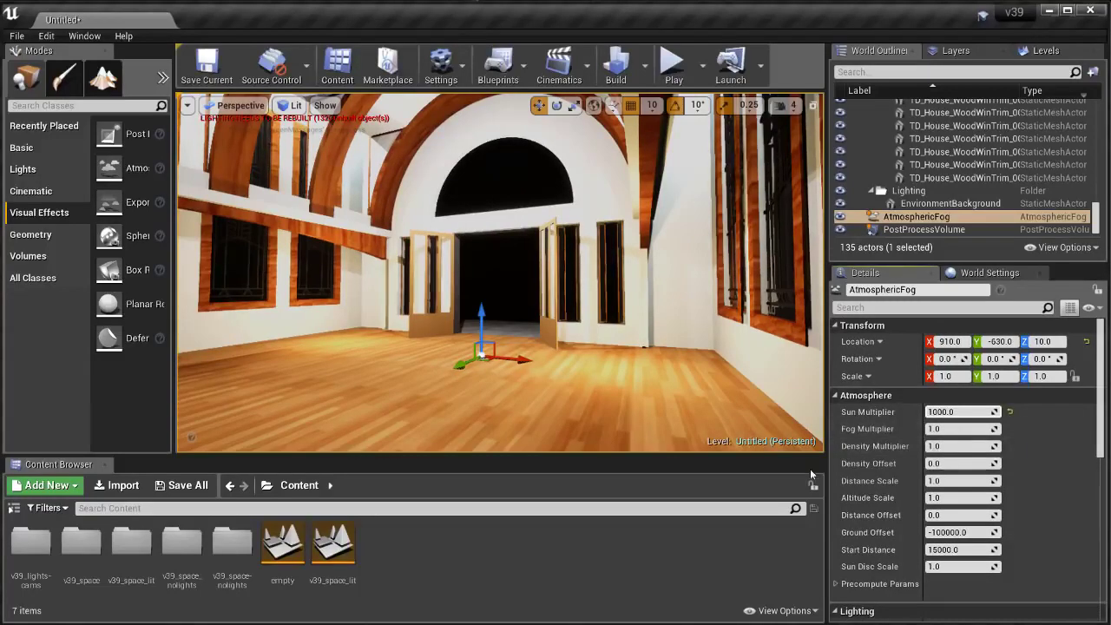
{"action": "left_click_drag", "start_coordinate": [483, 330], "coordinate": [483, 321]}
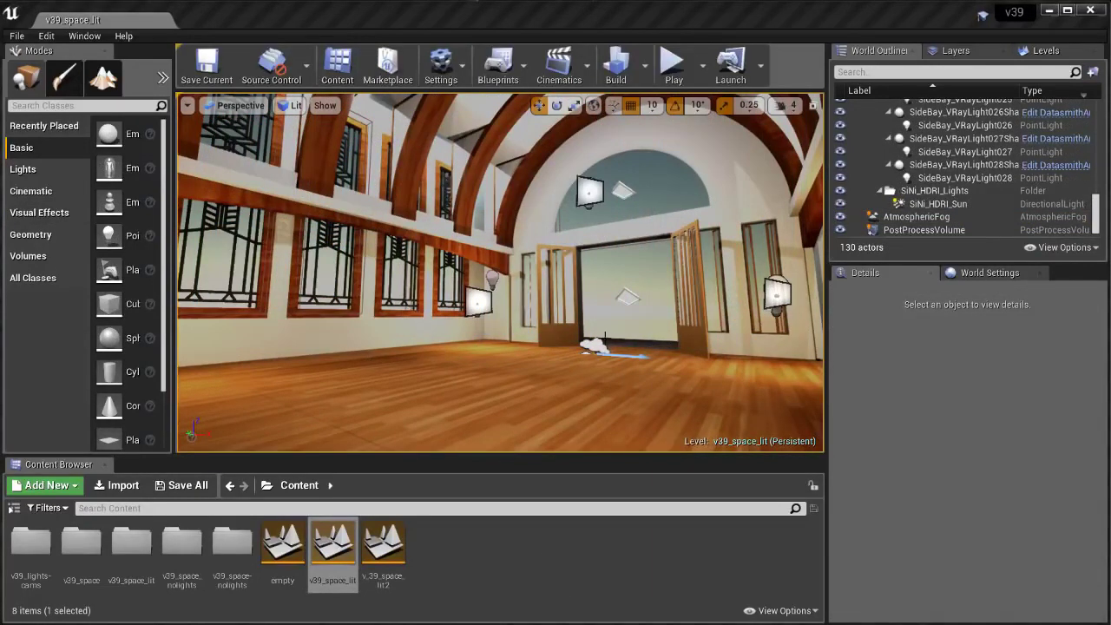
- Import v39_furn.udatasmith from the exports folder and merge it into the current v39_space_lit level
{"action": "left_click", "coordinate": [603, 340]}
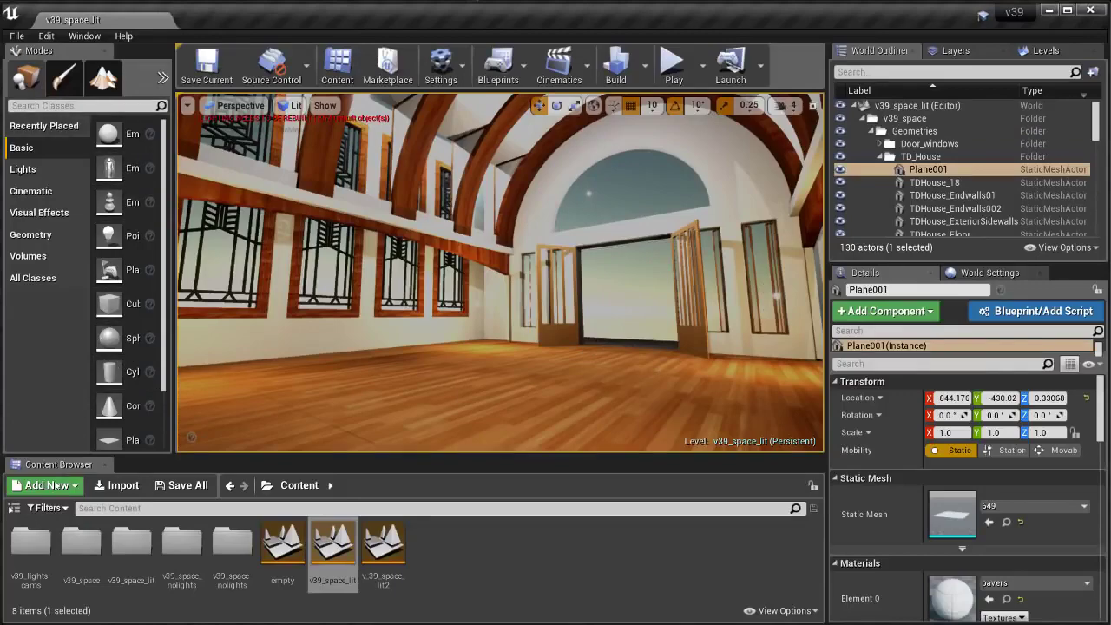
{"action": "left_click", "coordinate": [121, 491]}
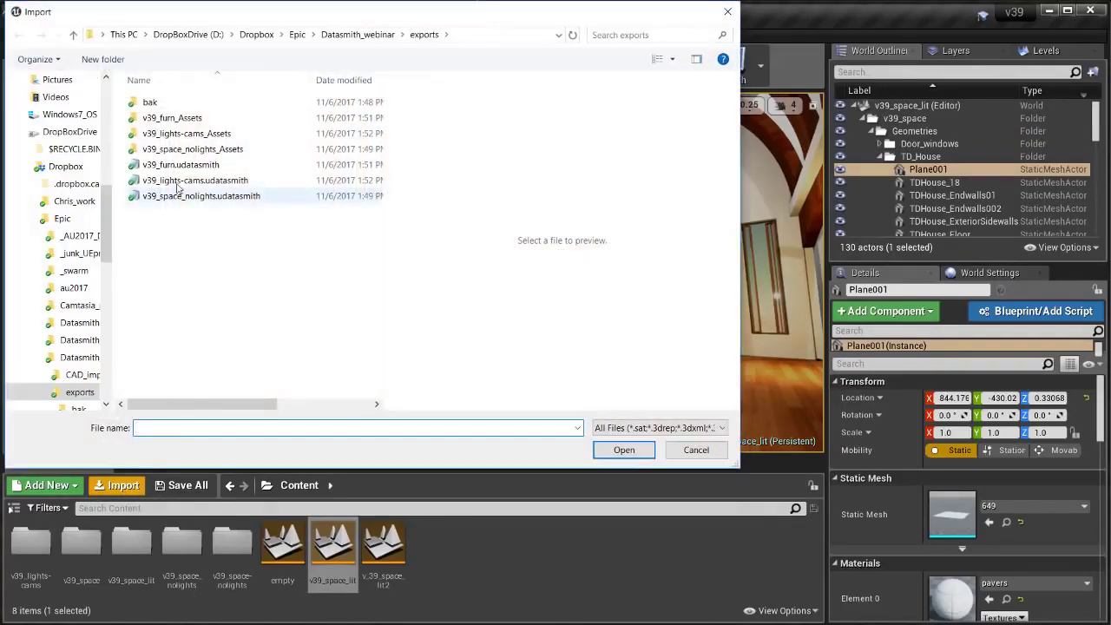
{"action": "left_click", "coordinate": [177, 167]}
{"action": "left_click", "coordinate": [624, 449]}
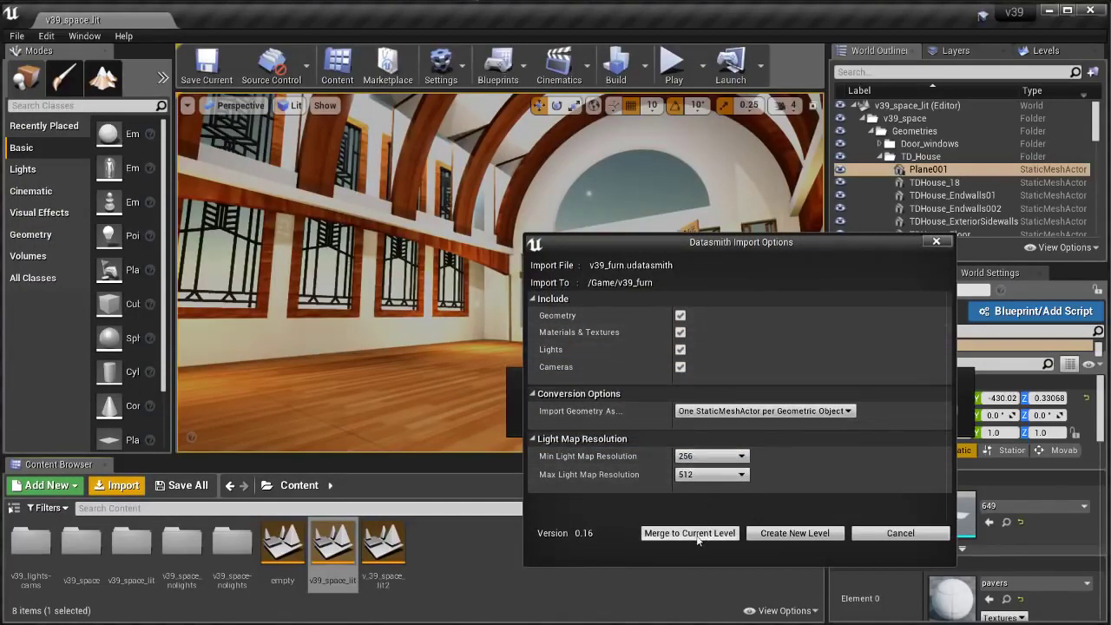
{"action": "left_click", "coordinate": [690, 533]}
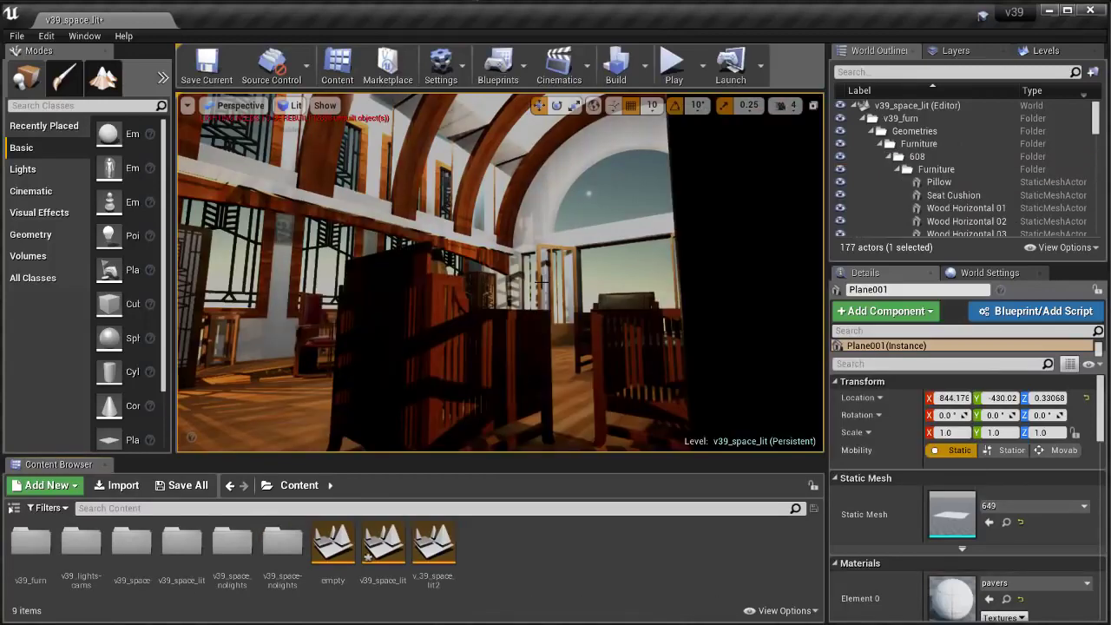
- Open the static mesh of the arch TDHouse_woodaccents008 and inspect its UV Channel 0 and UV Channel 2 layouts
{"action": "key", "text": "w"}
{"action": "right_click_drag", "start_coordinate": [541, 283], "coordinate": [585, 344]}
{"action": "key", "text": "s"}
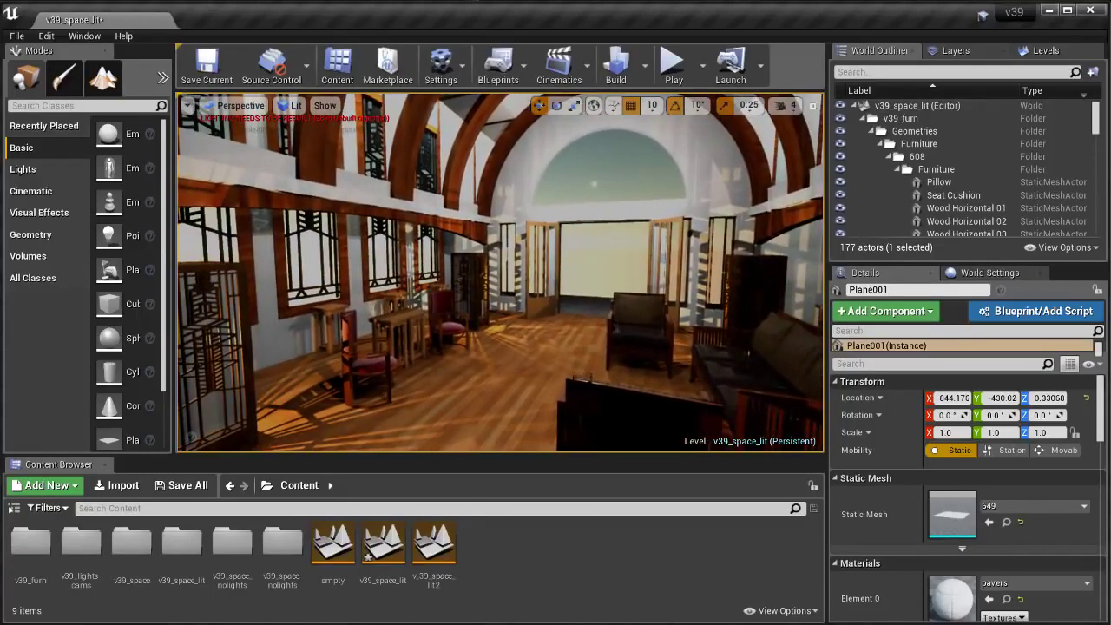
{"action": "middle_click_drag", "start_coordinate": [587, 363], "coordinate": [565, 344]}
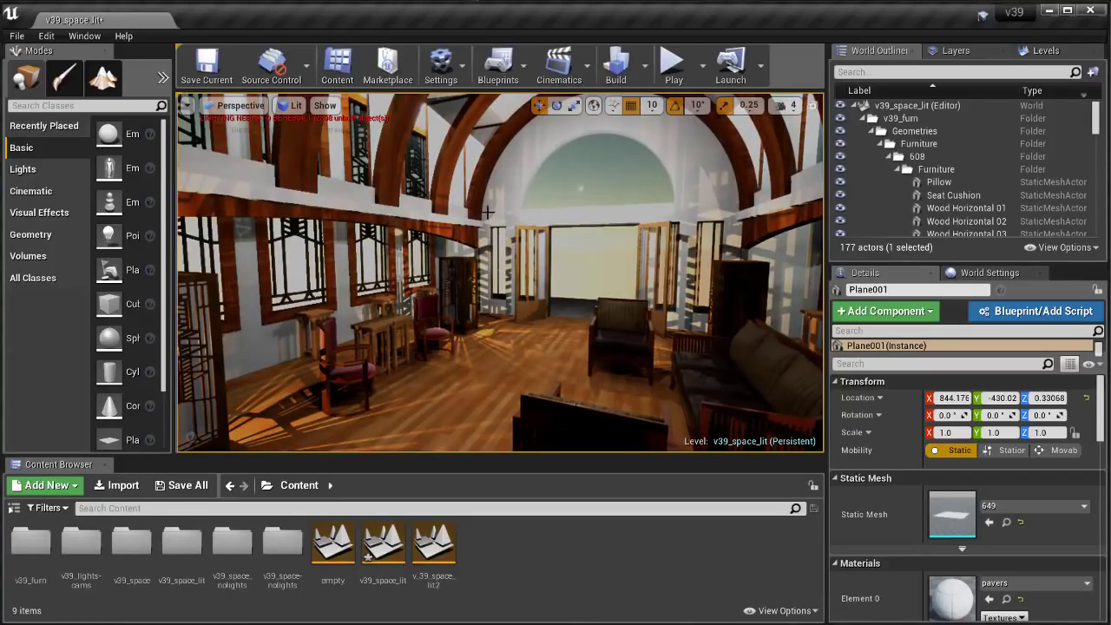
{"action": "left_click", "coordinate": [397, 186]}
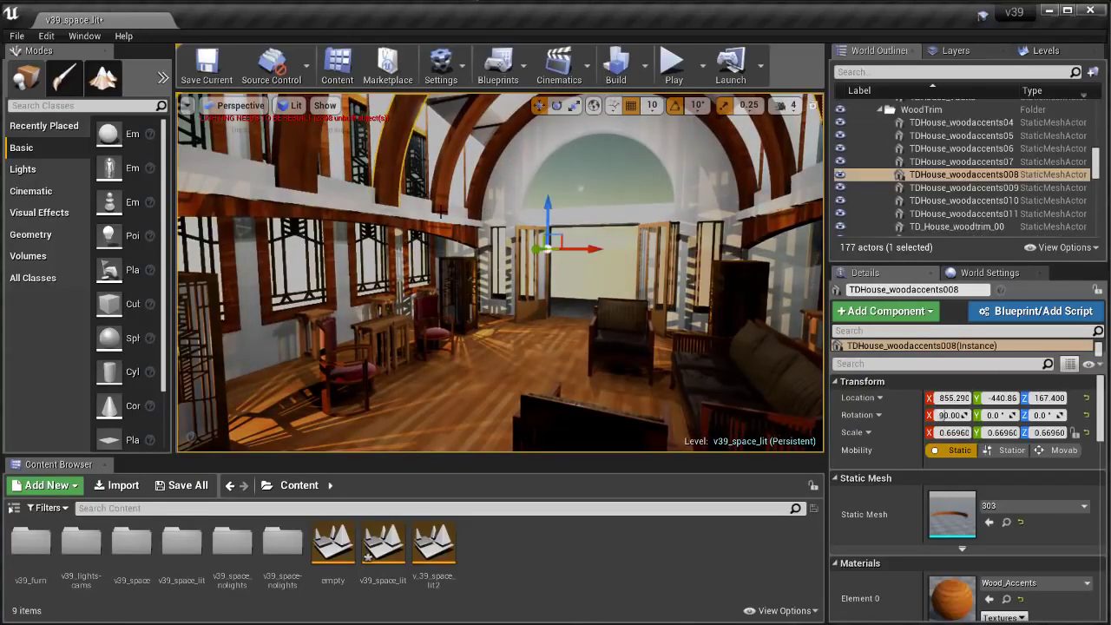
{"action": "double_click", "coordinate": [955, 517]}
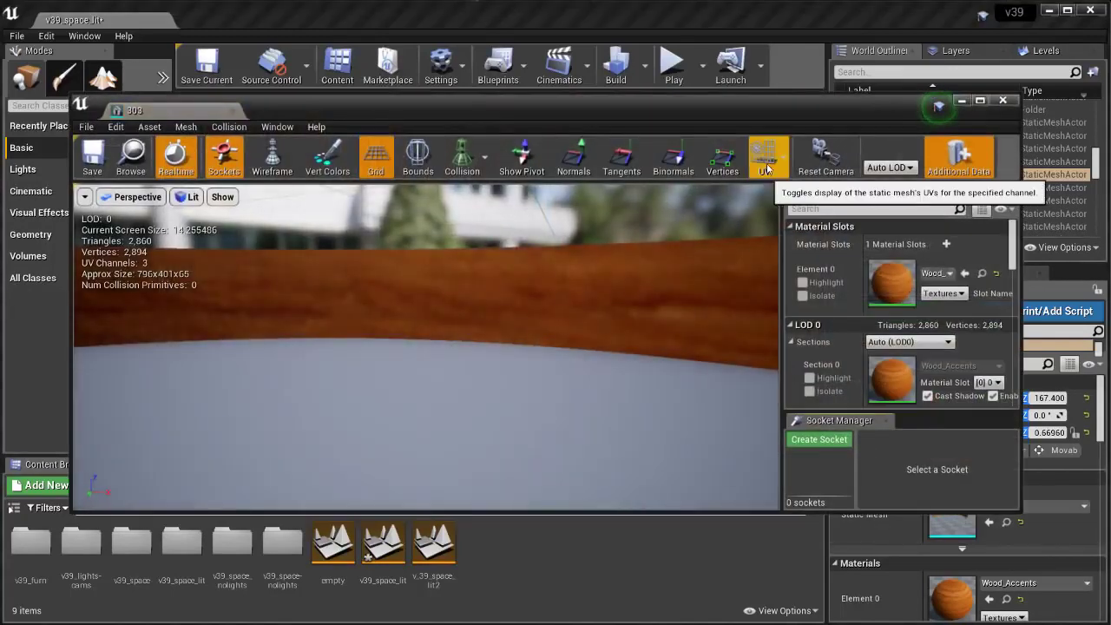
{"action": "left_click", "coordinate": [759, 158]}
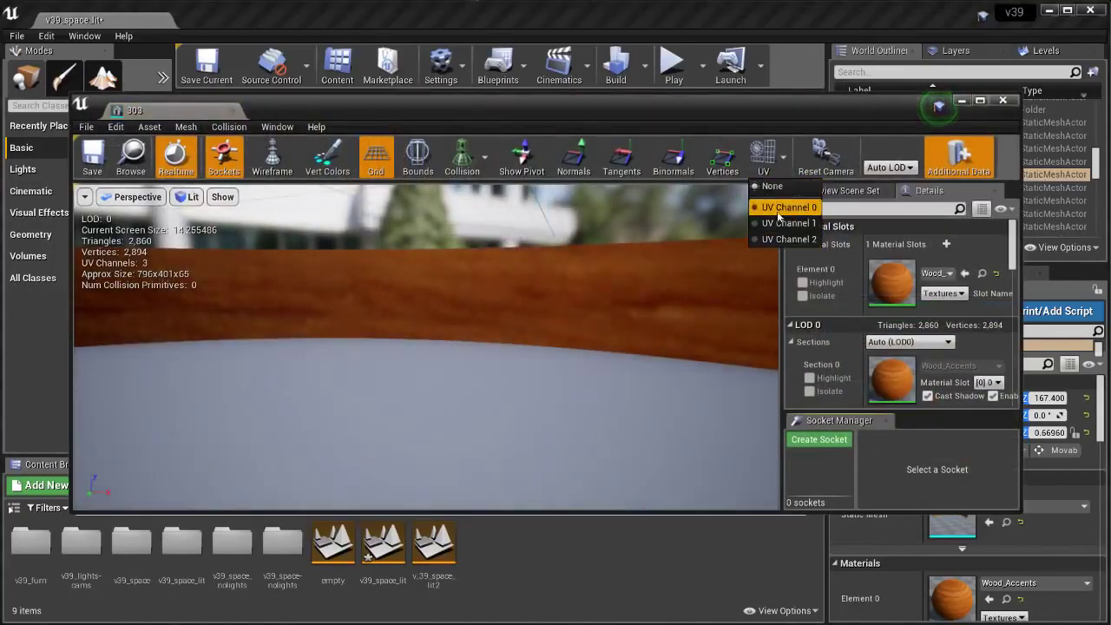
{"action": "left_click", "coordinate": [786, 239]}
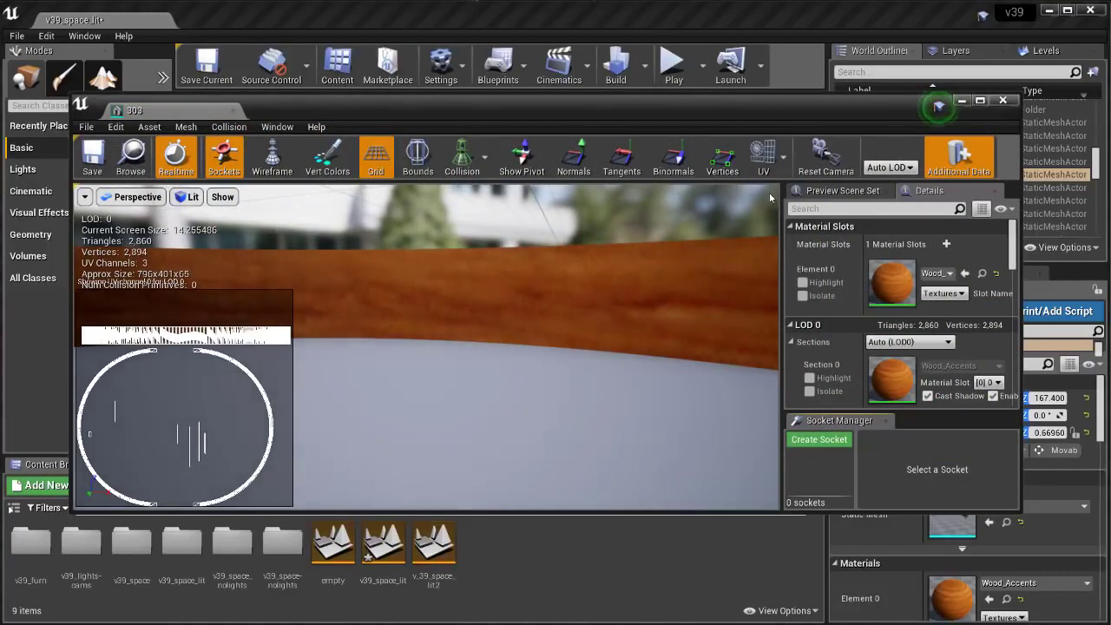
{"action": "left_click", "coordinate": [760, 158]}
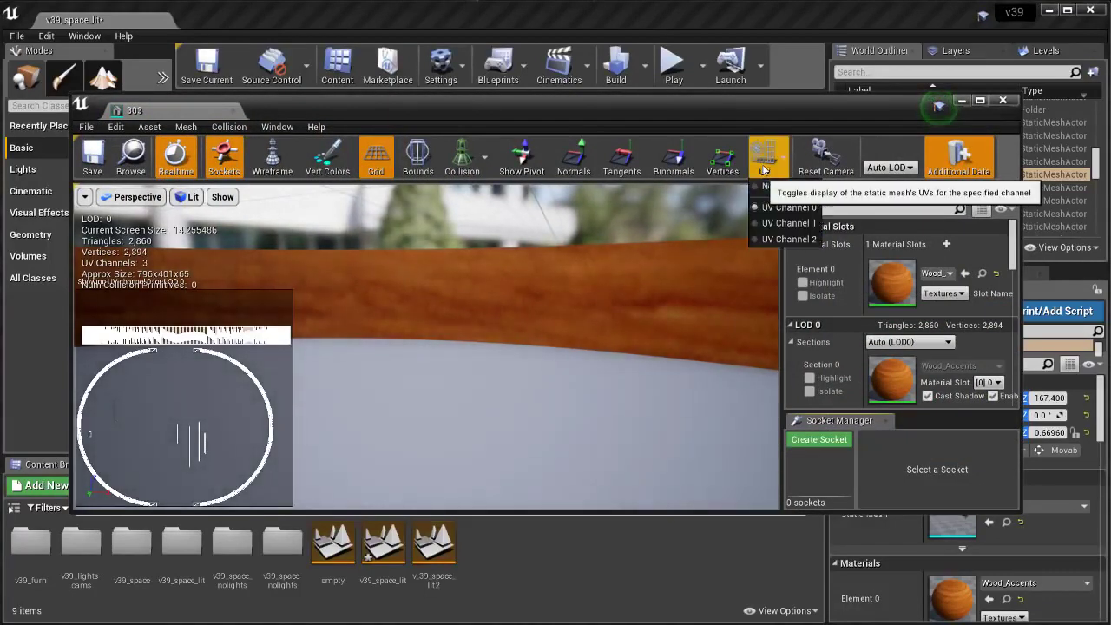
{"action": "left_click", "coordinate": [783, 241]}
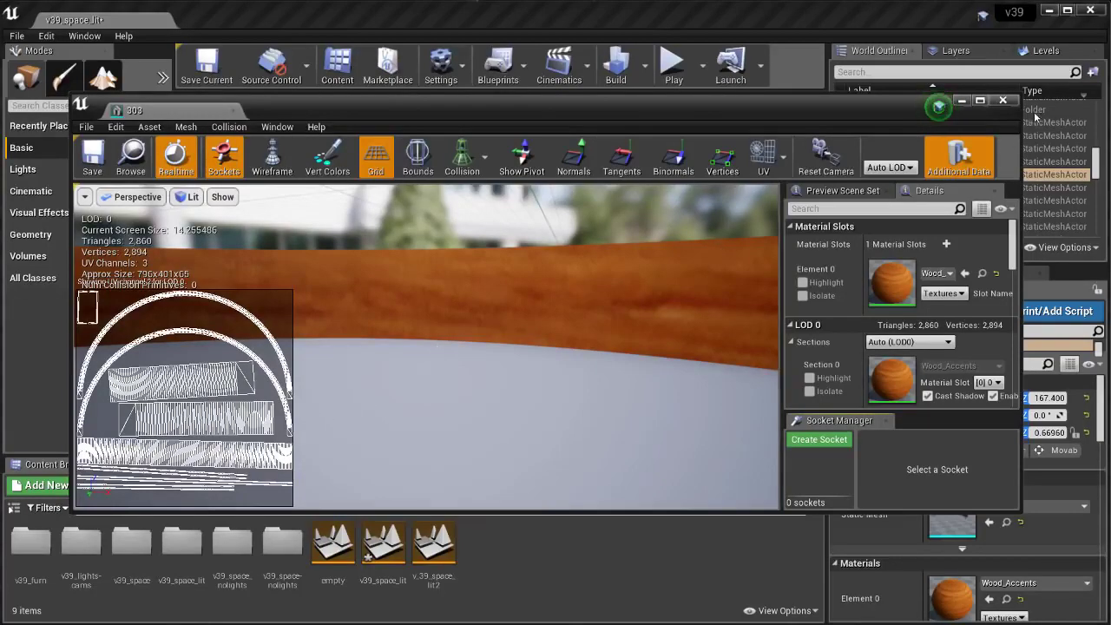
{"action": "left_click", "coordinate": [1003, 101]}
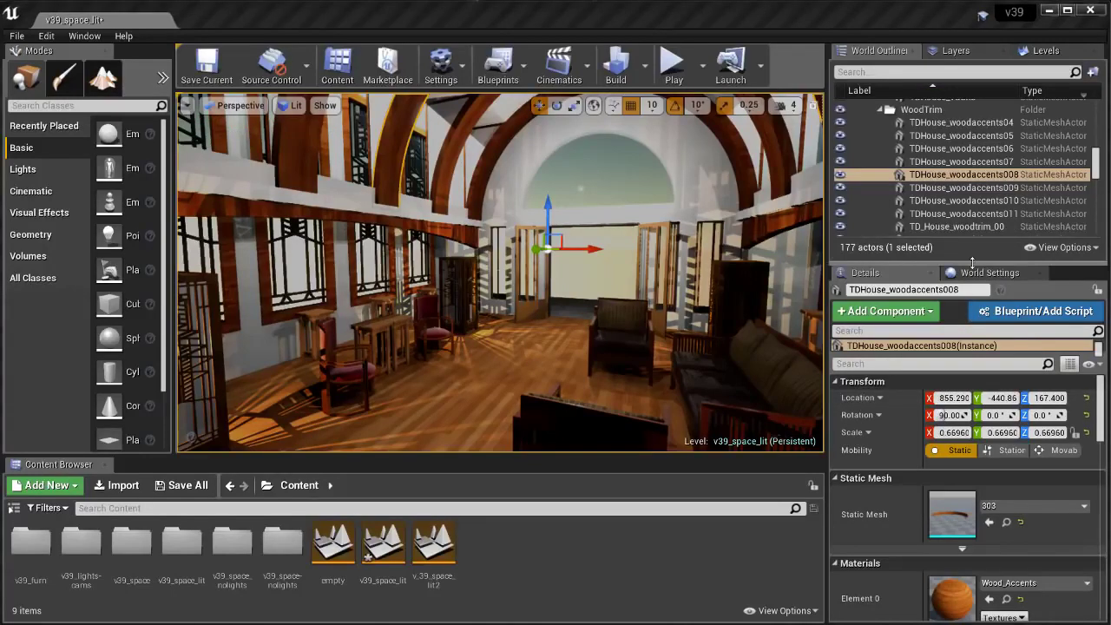
- Enlarge the World Outliner to review the imported v39_furn hierarchy, and display the level's layers
{"action": "left_click_drag", "start_coordinate": [973, 262], "coordinate": [973, 459]}
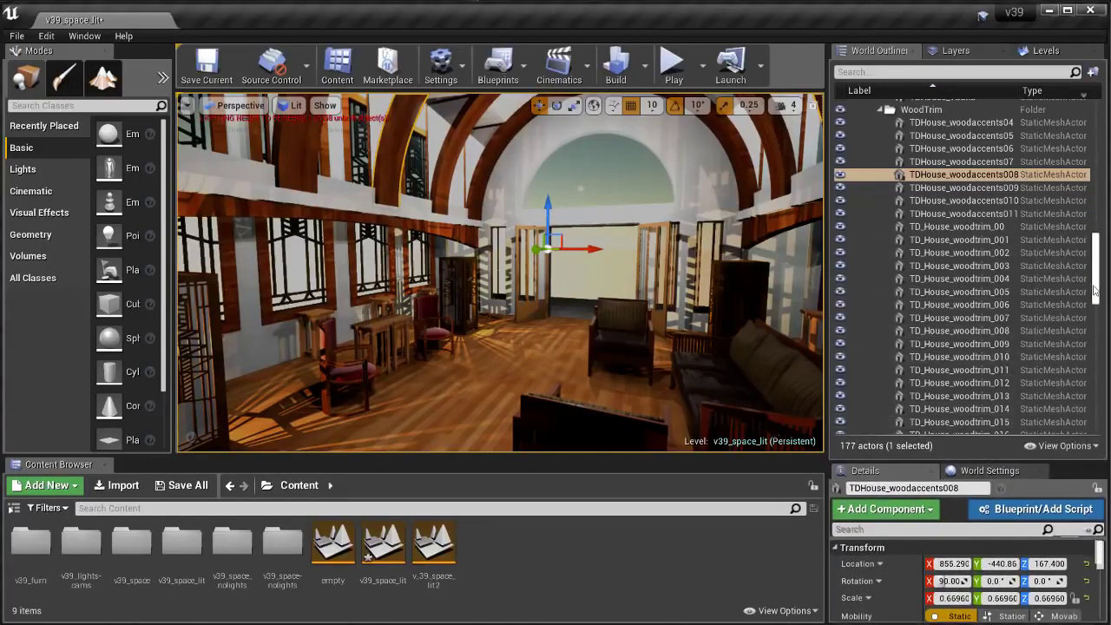
{"action": "left_click_drag", "start_coordinate": [1095, 291], "coordinate": [1055, 132]}
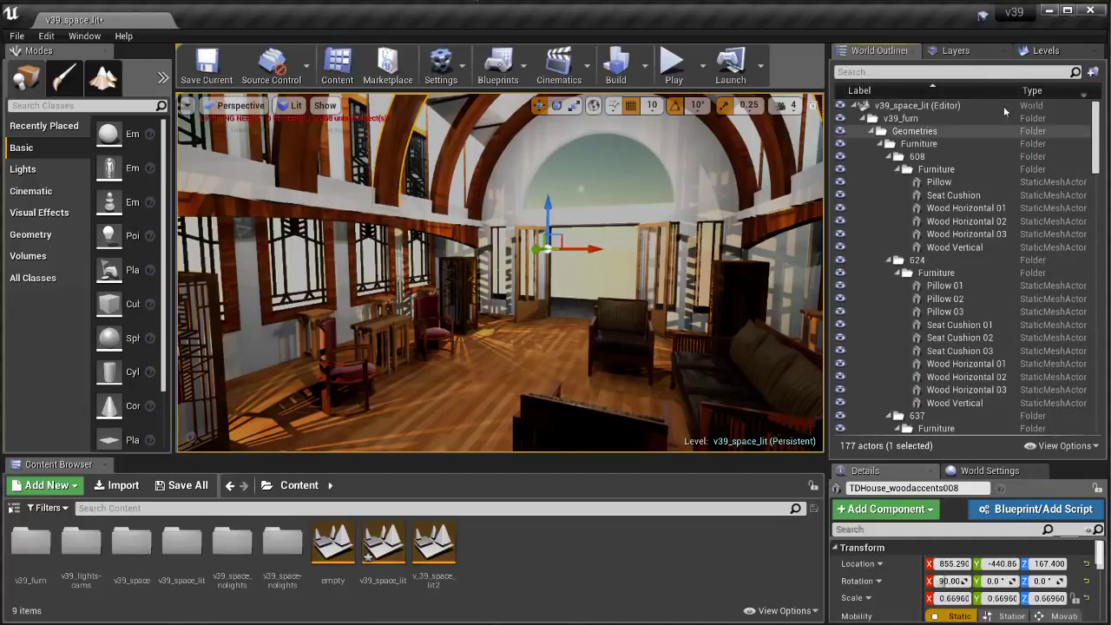
{"action": "left_click", "coordinate": [982, 55]}
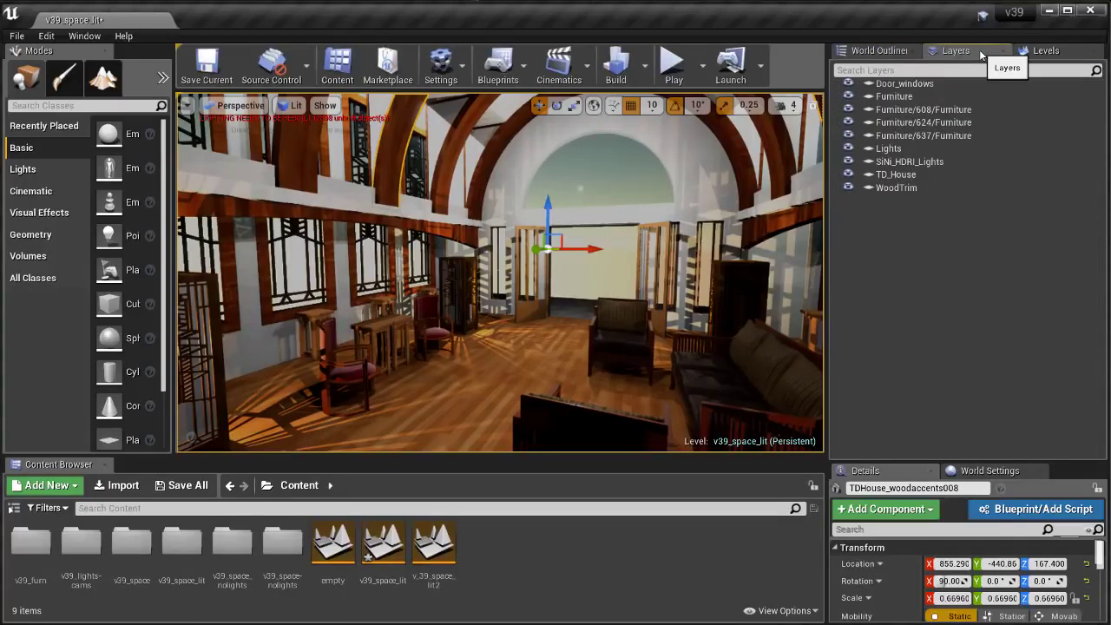